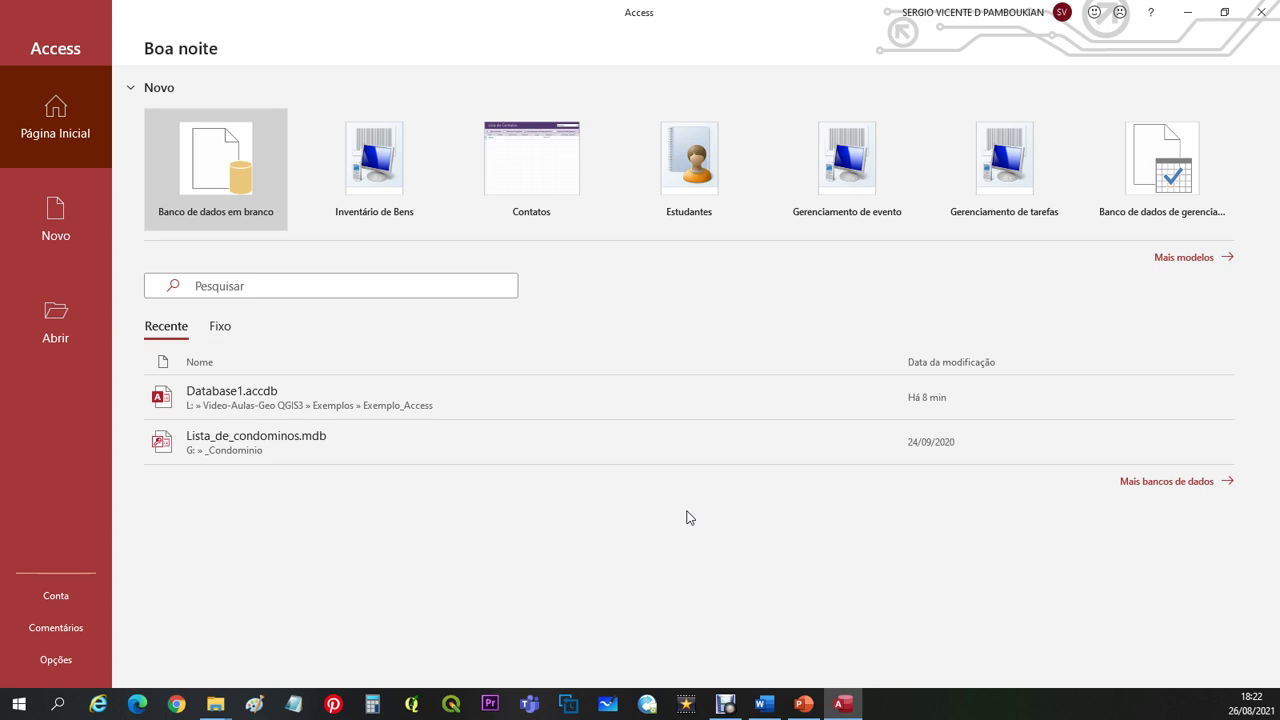
Create a blank database named Database1.accdb in the Exemplo_Access folder
click(206, 182)
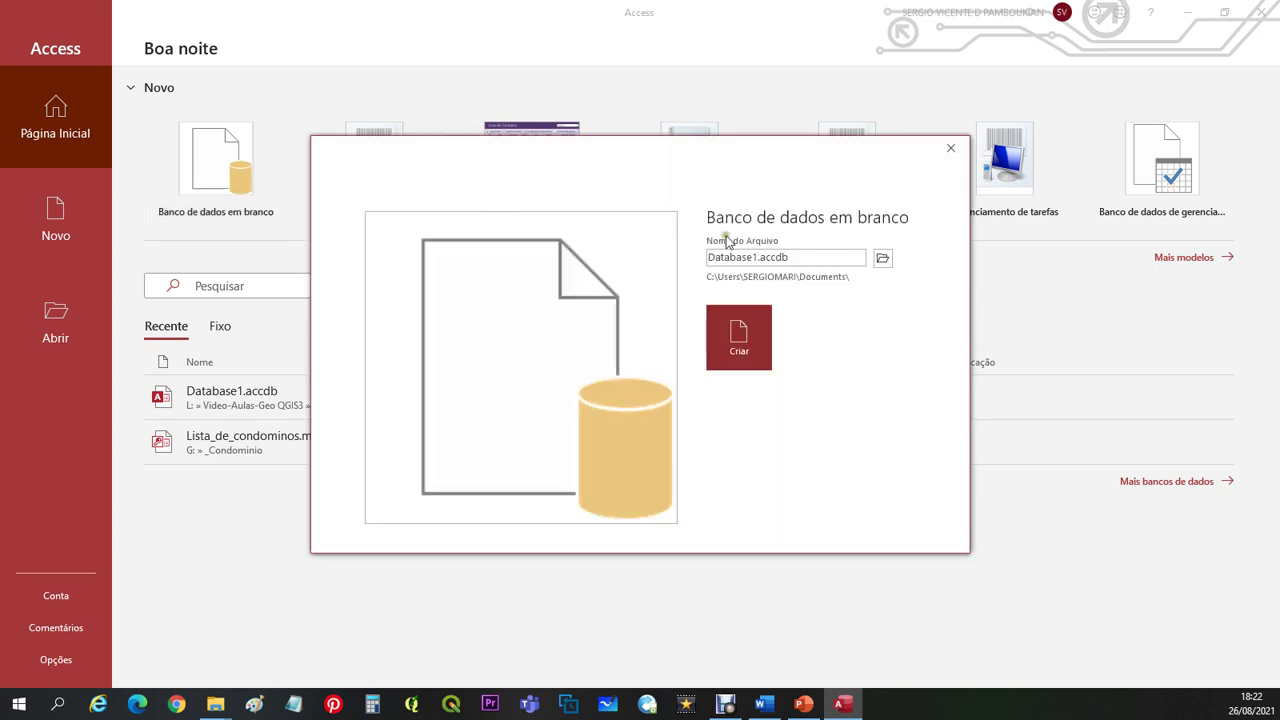
click(882, 258)
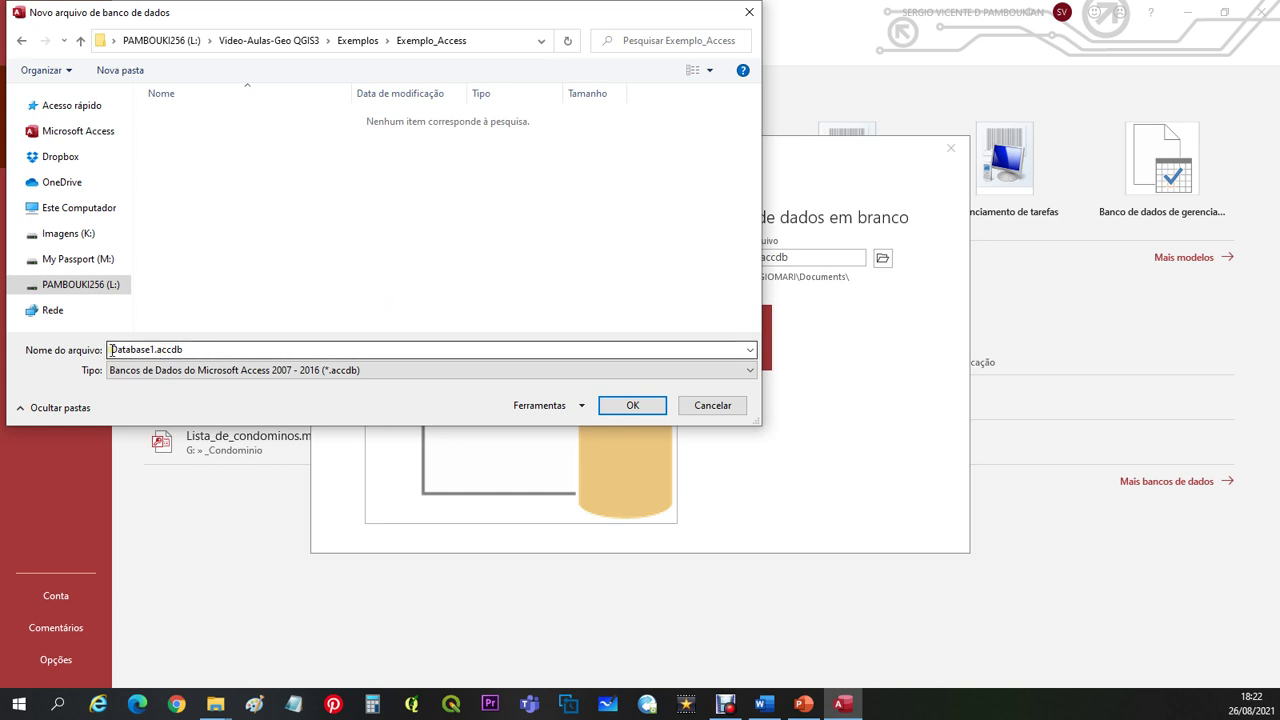
click(630, 408)
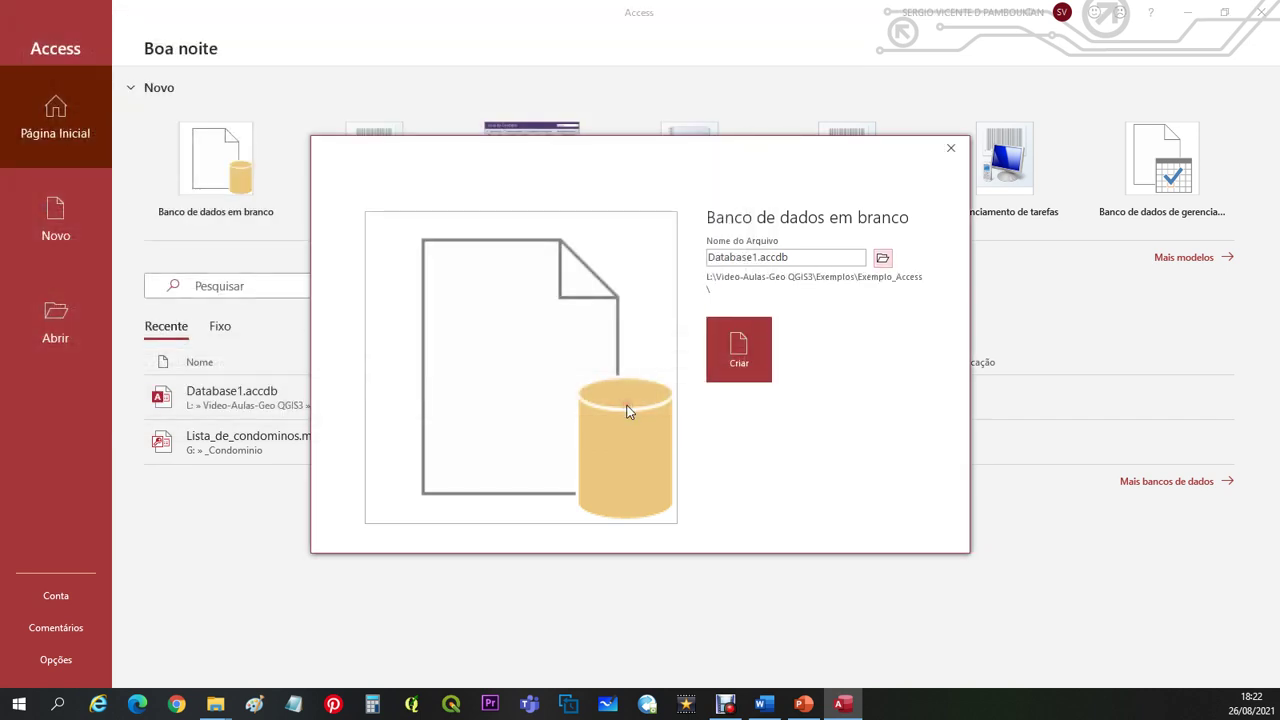
click(742, 352)
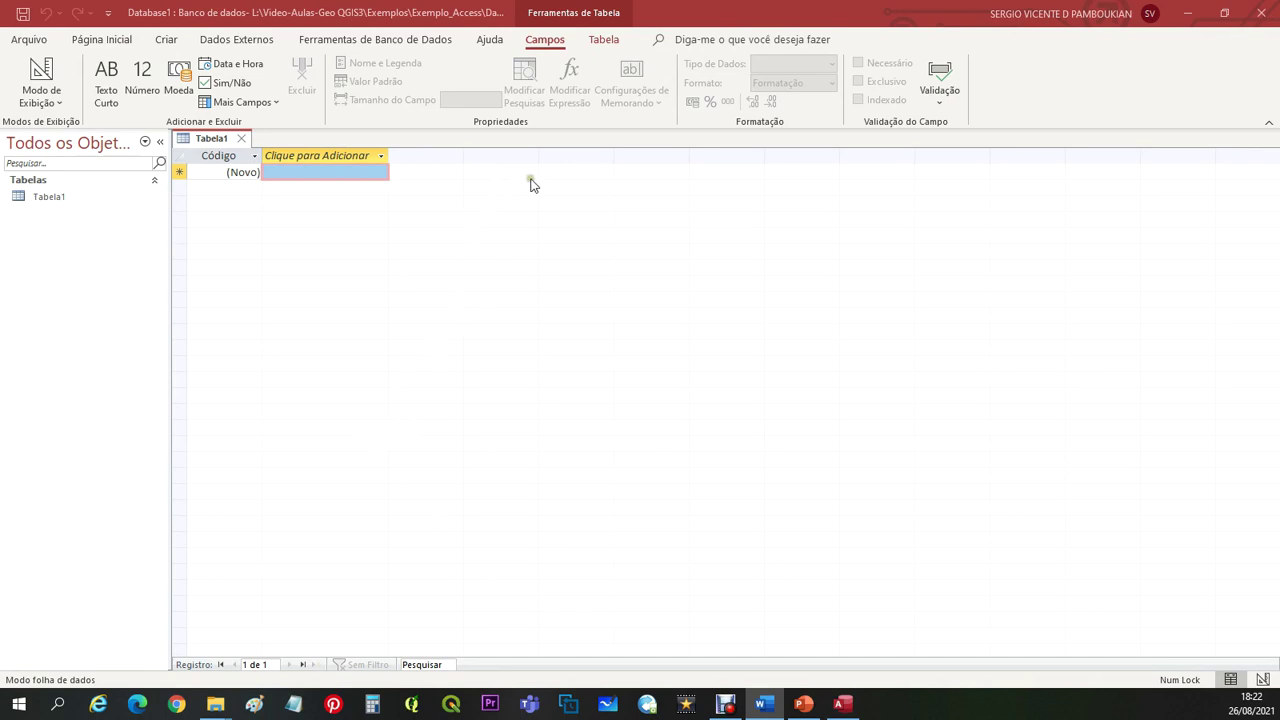
Switch Tabela1 to design view, saving the table under the name Dados
click(42, 197)
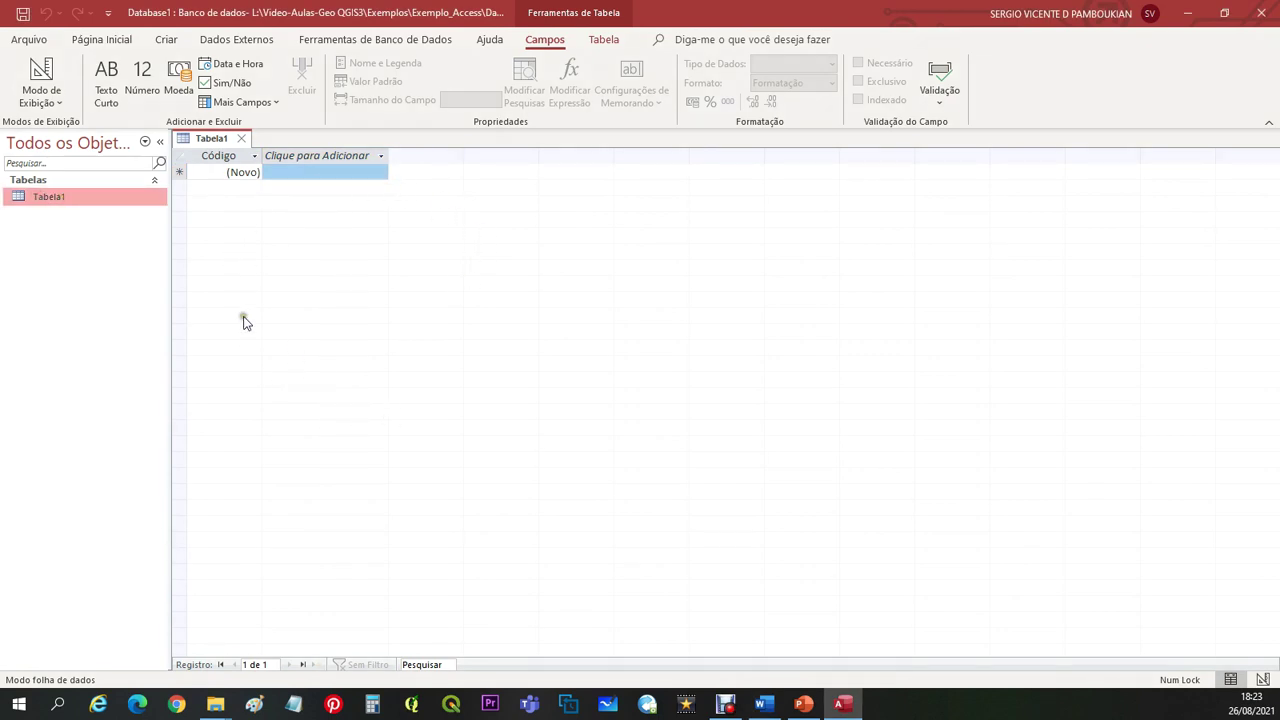
click(60, 100)
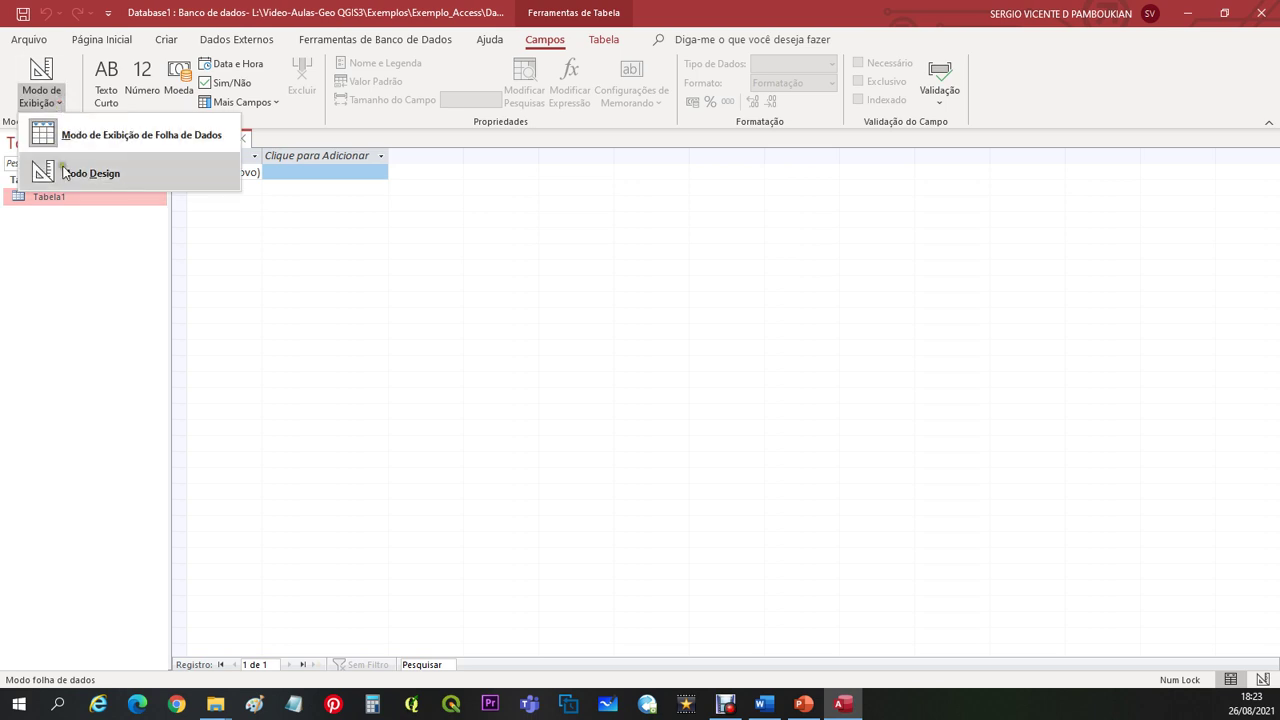
click(105, 176)
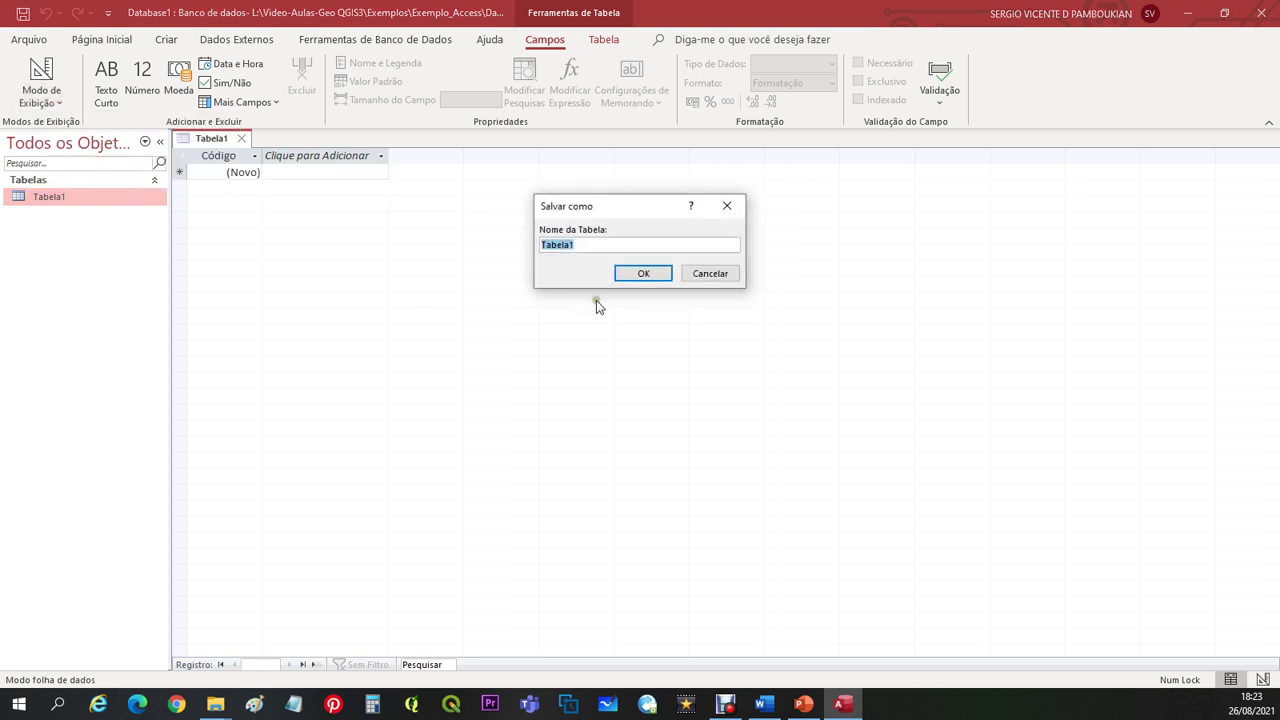
text(Dados)
click(644, 267)
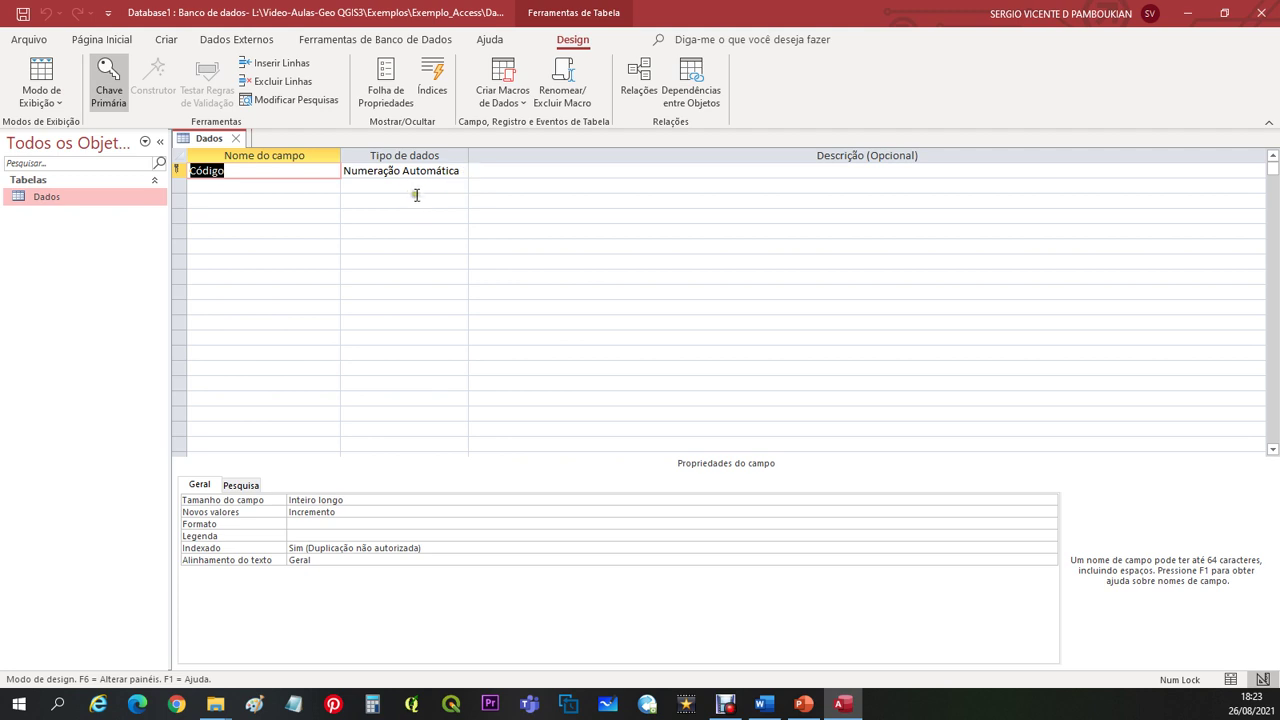
Add a Nome field of type Texto Curto below Código with a field size of 40
click(299, 189)
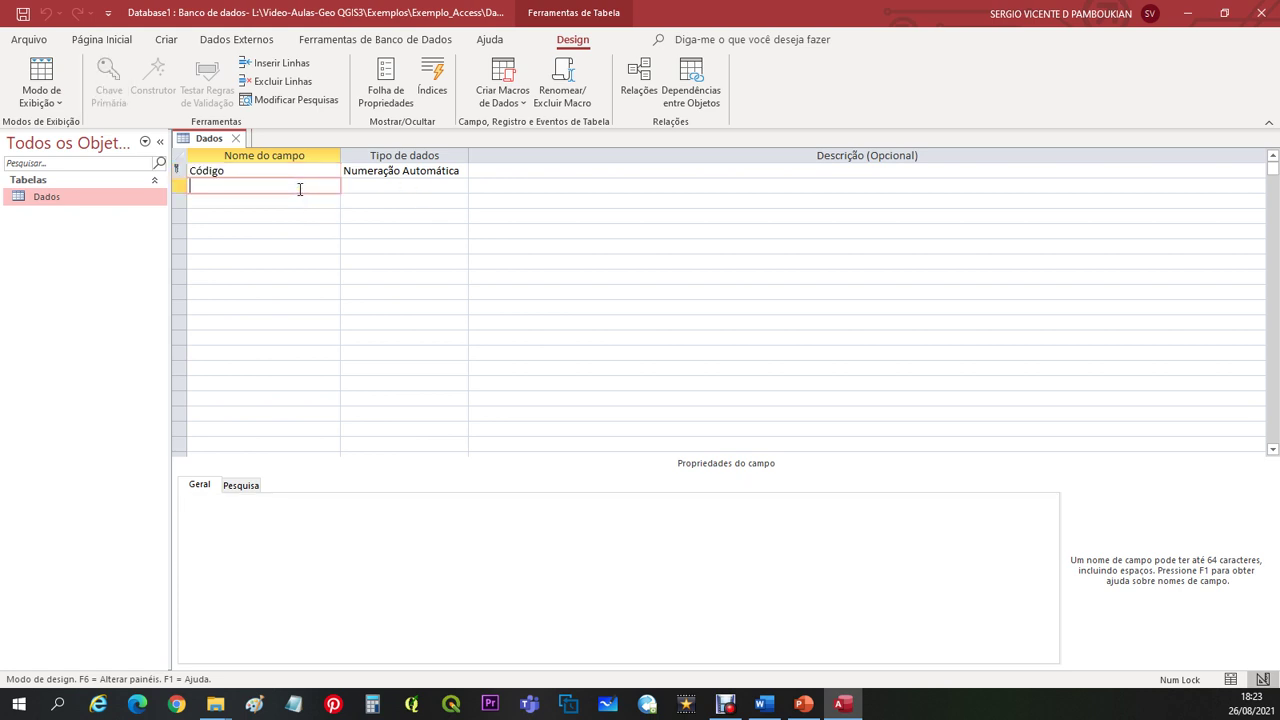
text(Nome)
click(400, 190)
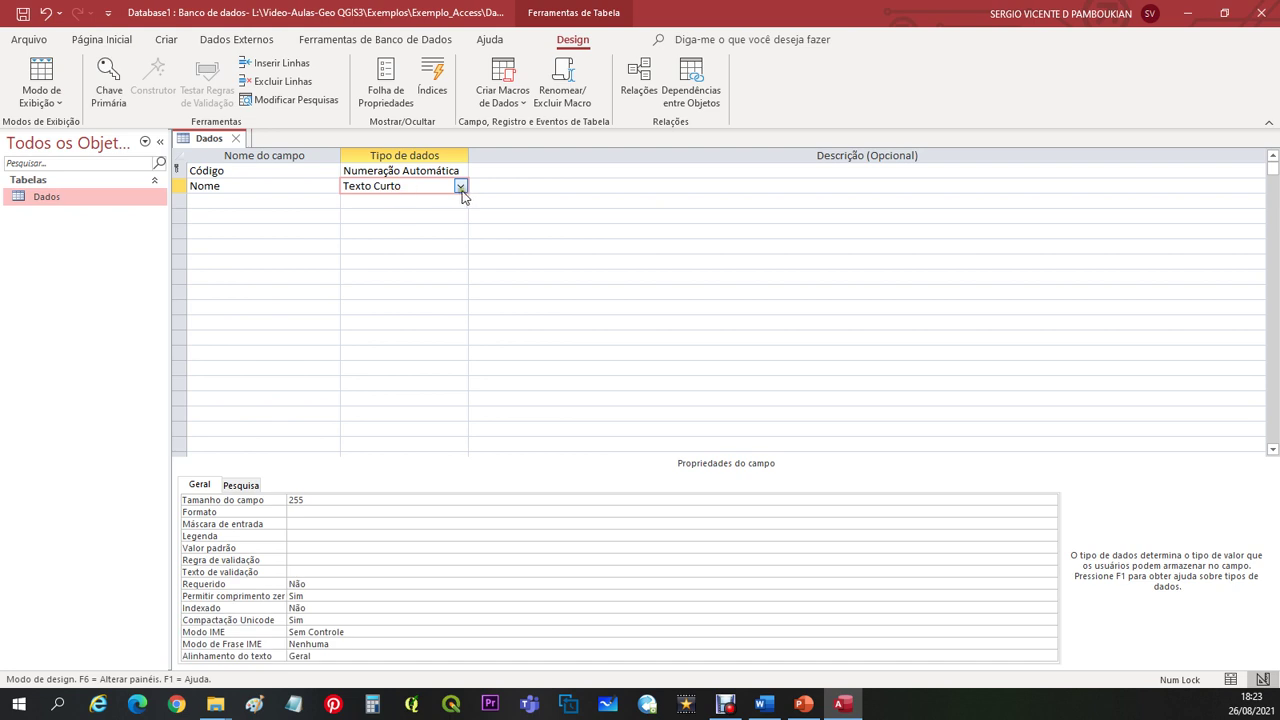
click(460, 187)
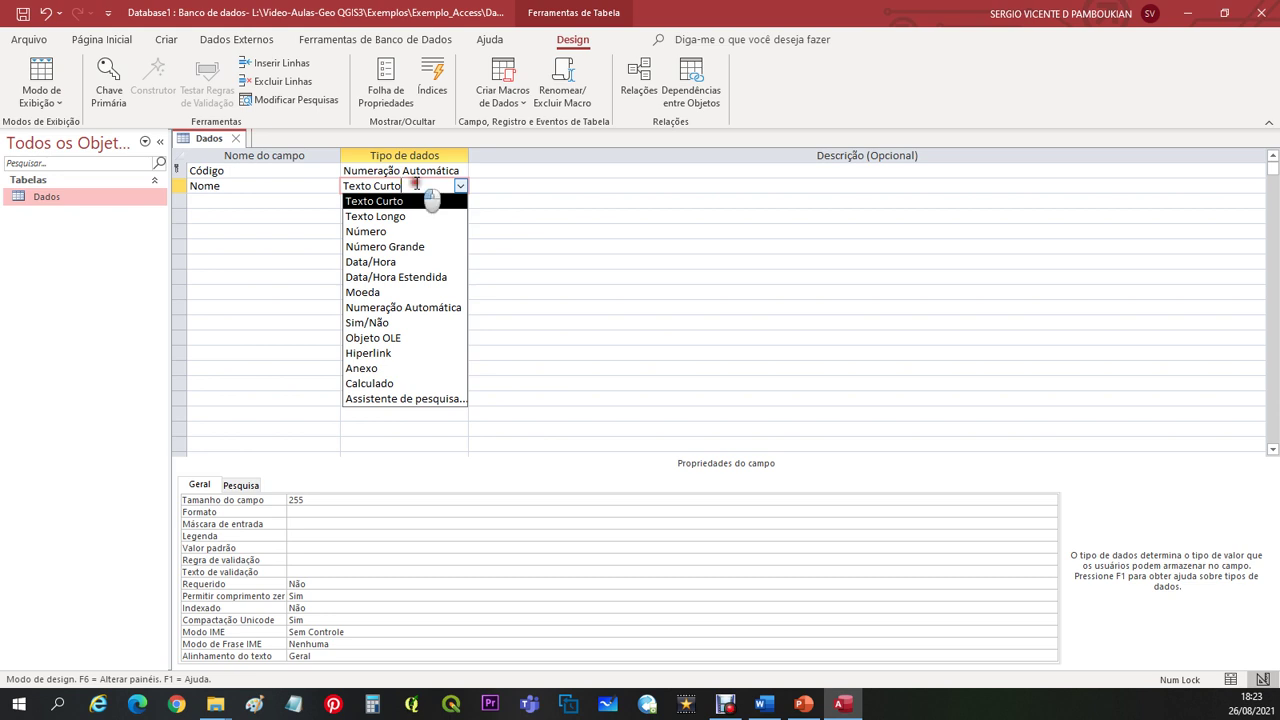
click(316, 499)
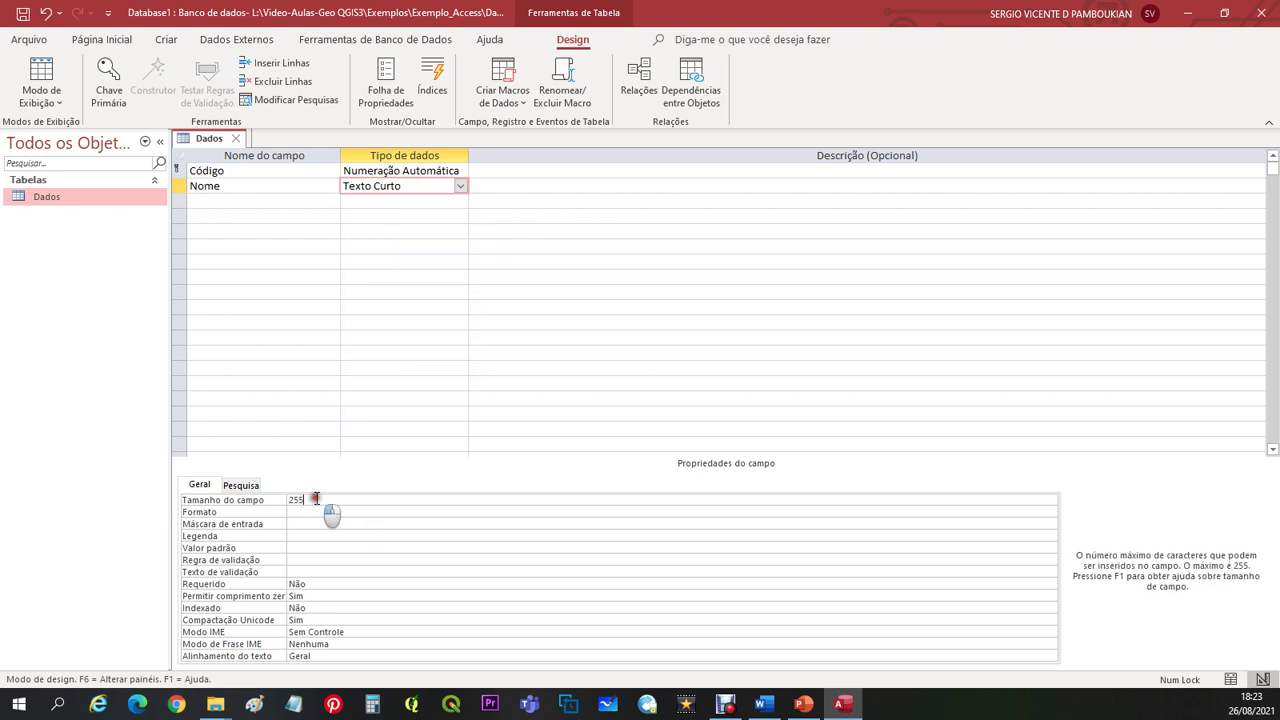
click(260, 502)
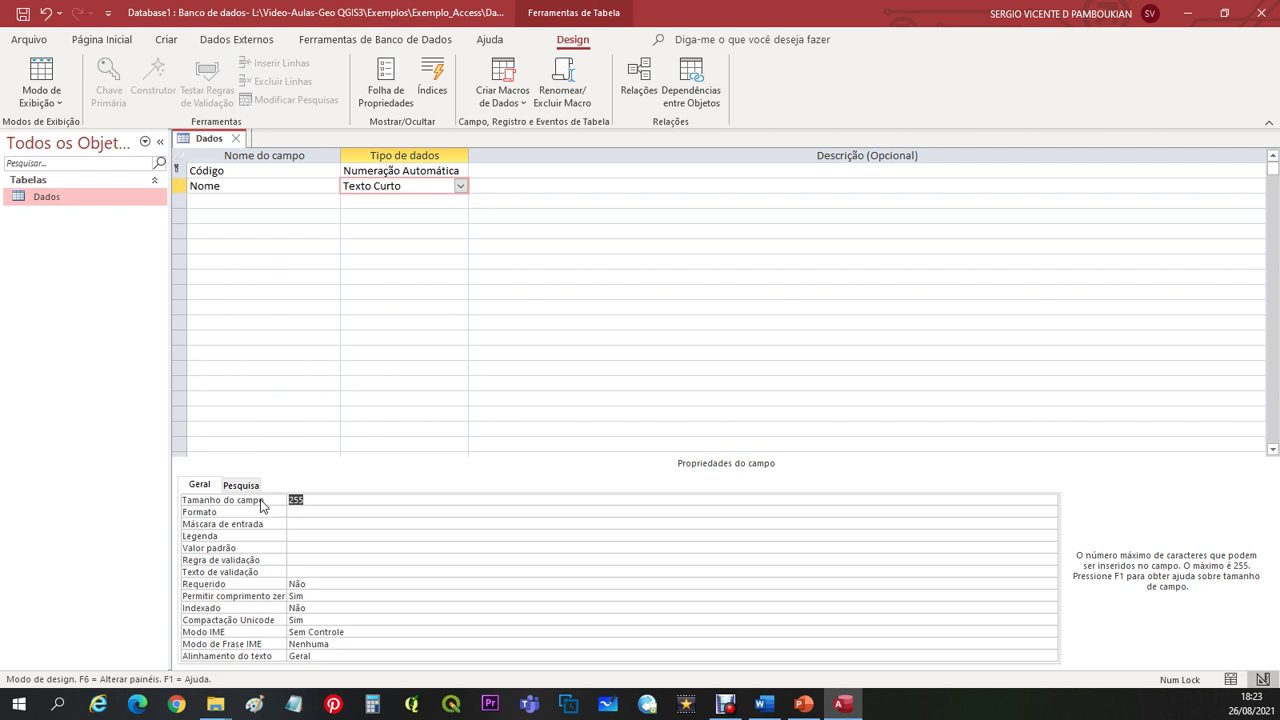
text(40)
key(Return)
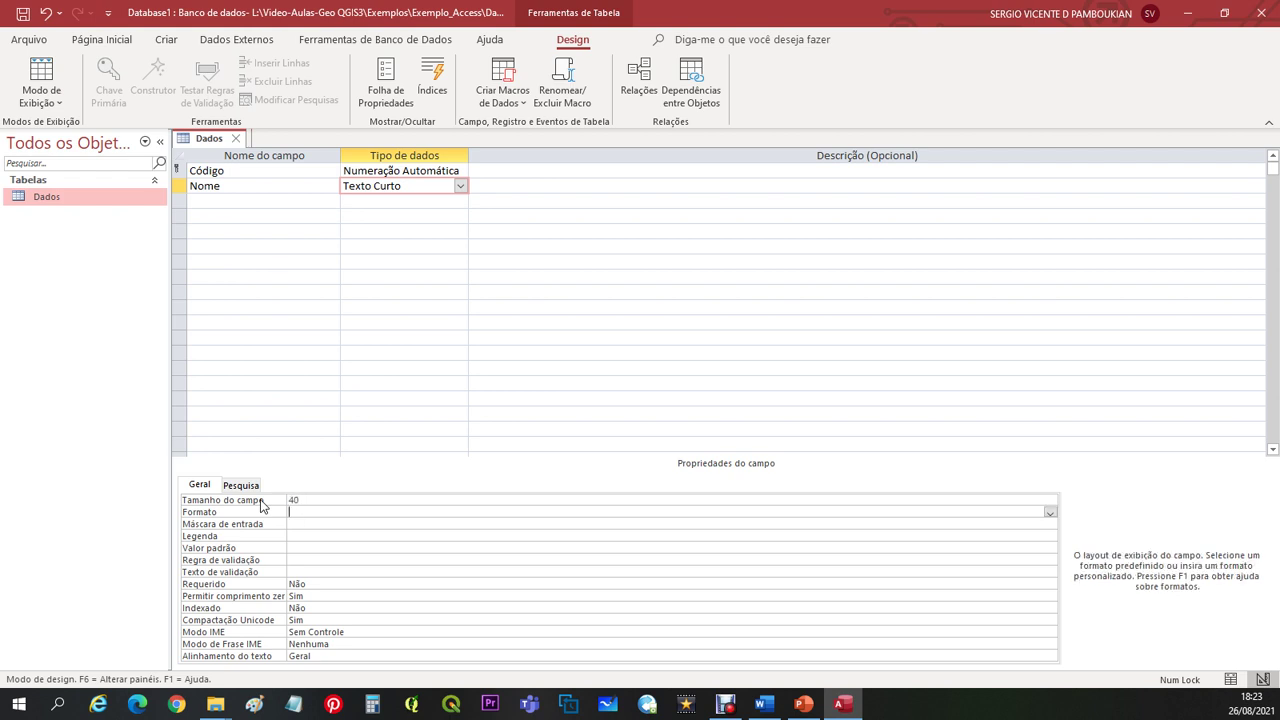
Add a Matrícula field of type Texto Curto with a field size of 10
click(222, 198)
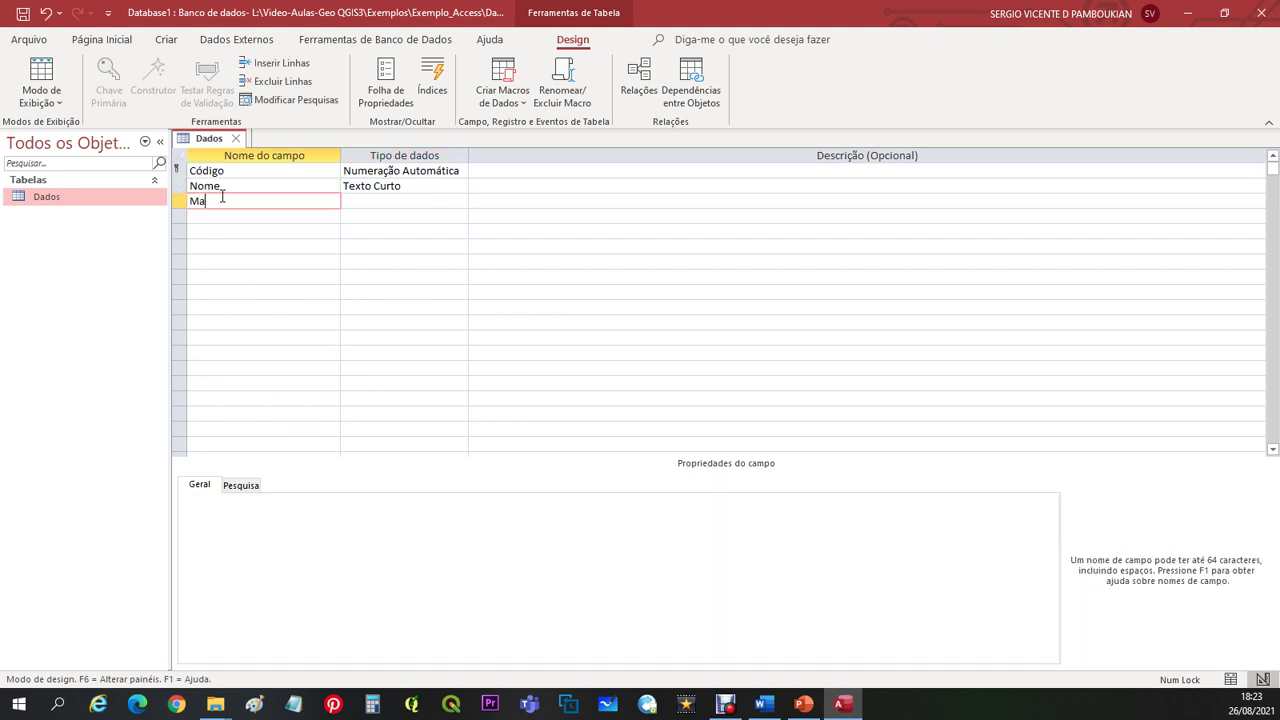
text(Matricula)
click(358, 200)
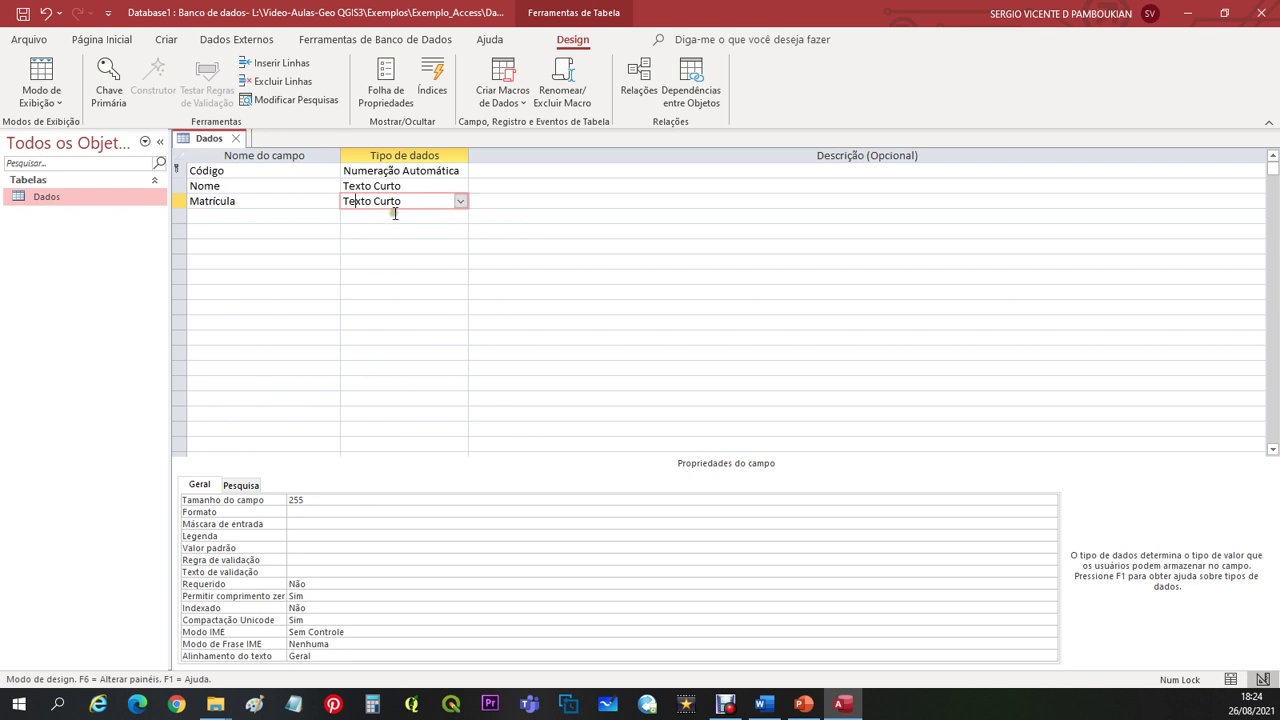
click(326, 498)
text(10)
key(Return)
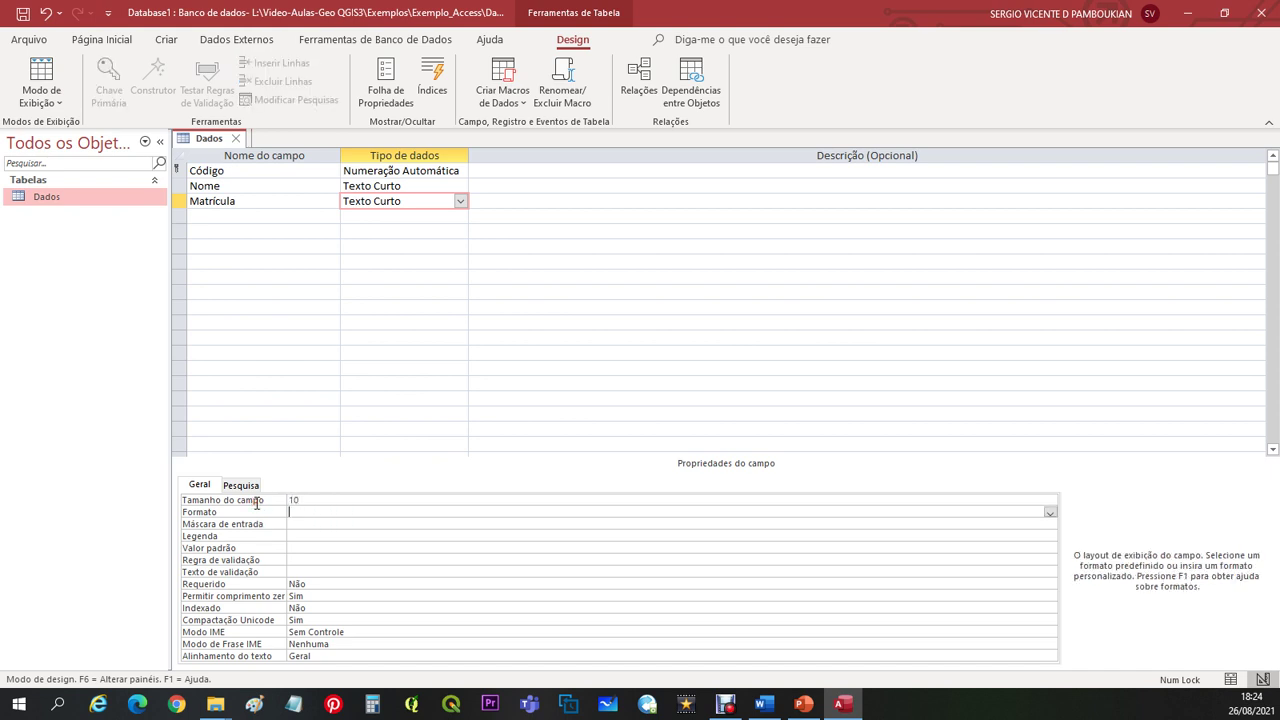
Add a Nascimento field below Matrícula with the data type Data/Hora
click(218, 217)
text(Nascime)
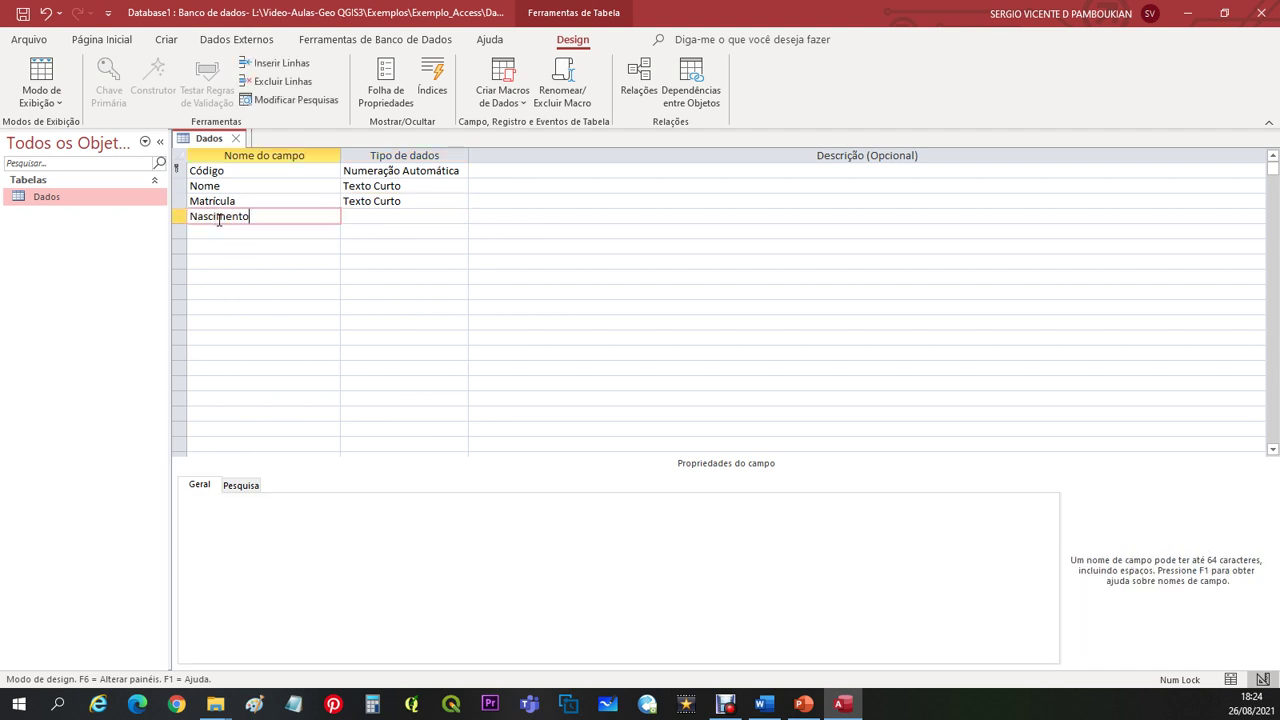
text(nto)
click(385, 217)
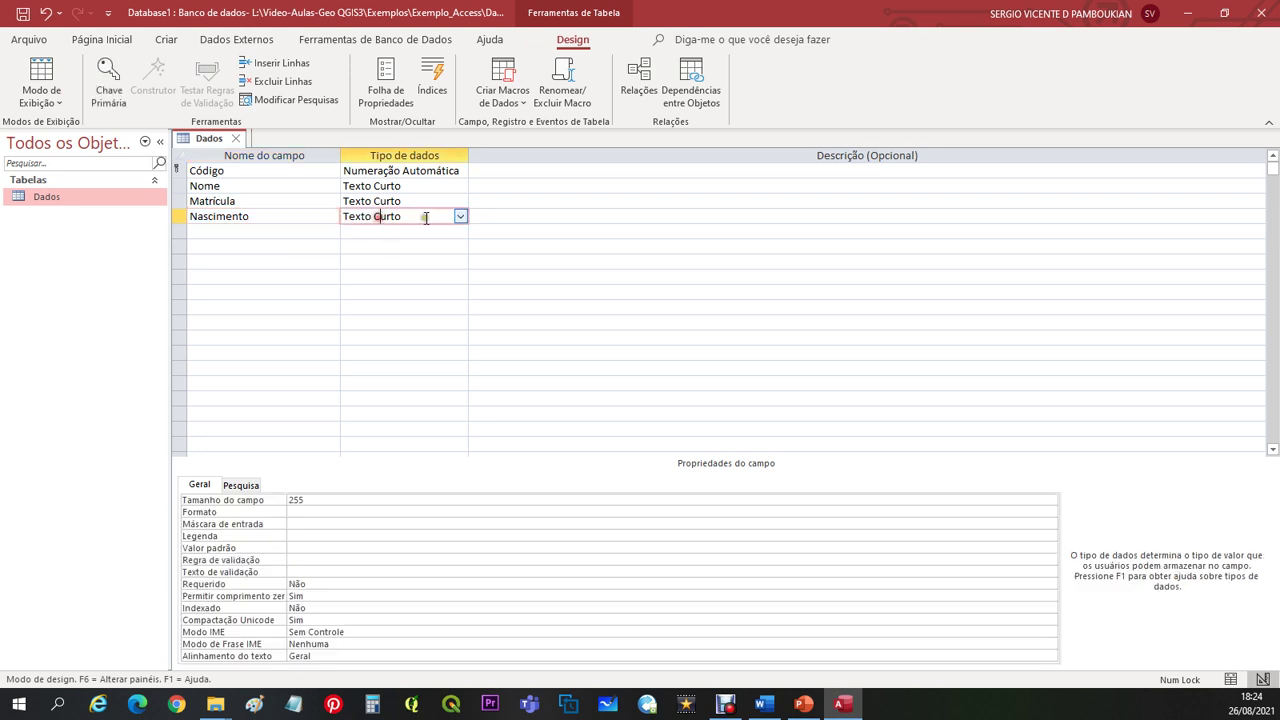
click(459, 217)
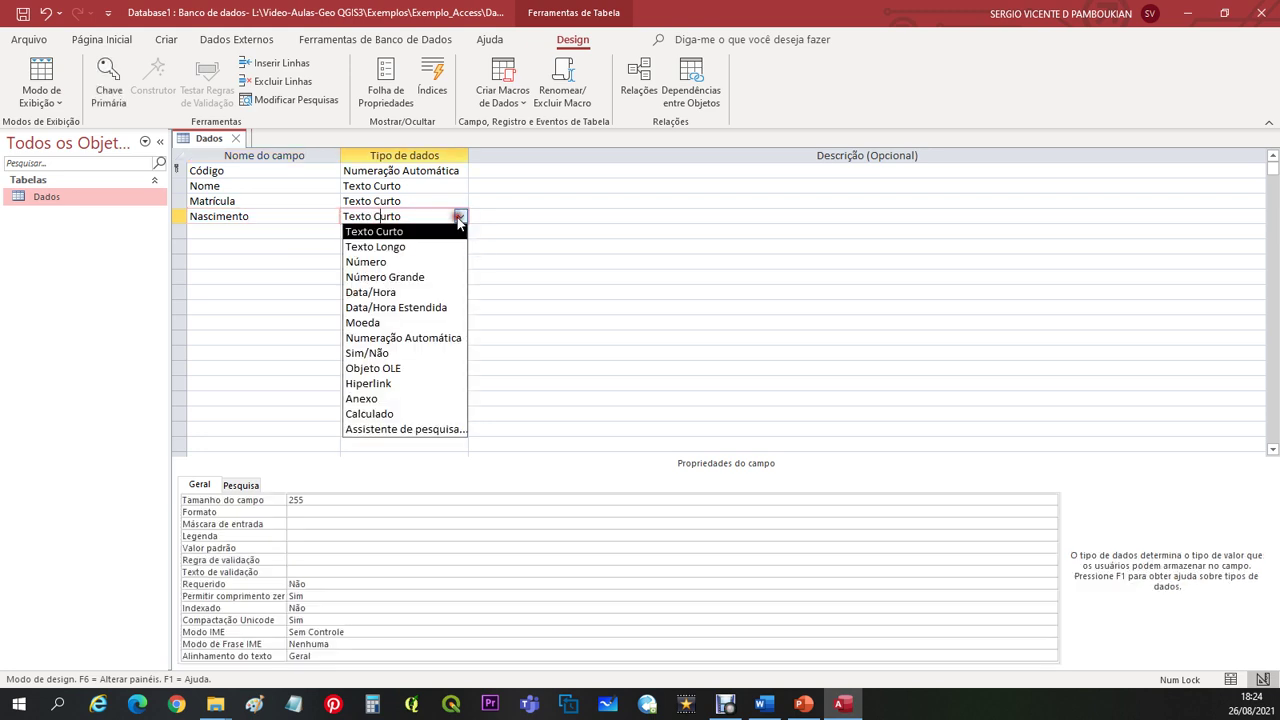
click(397, 292)
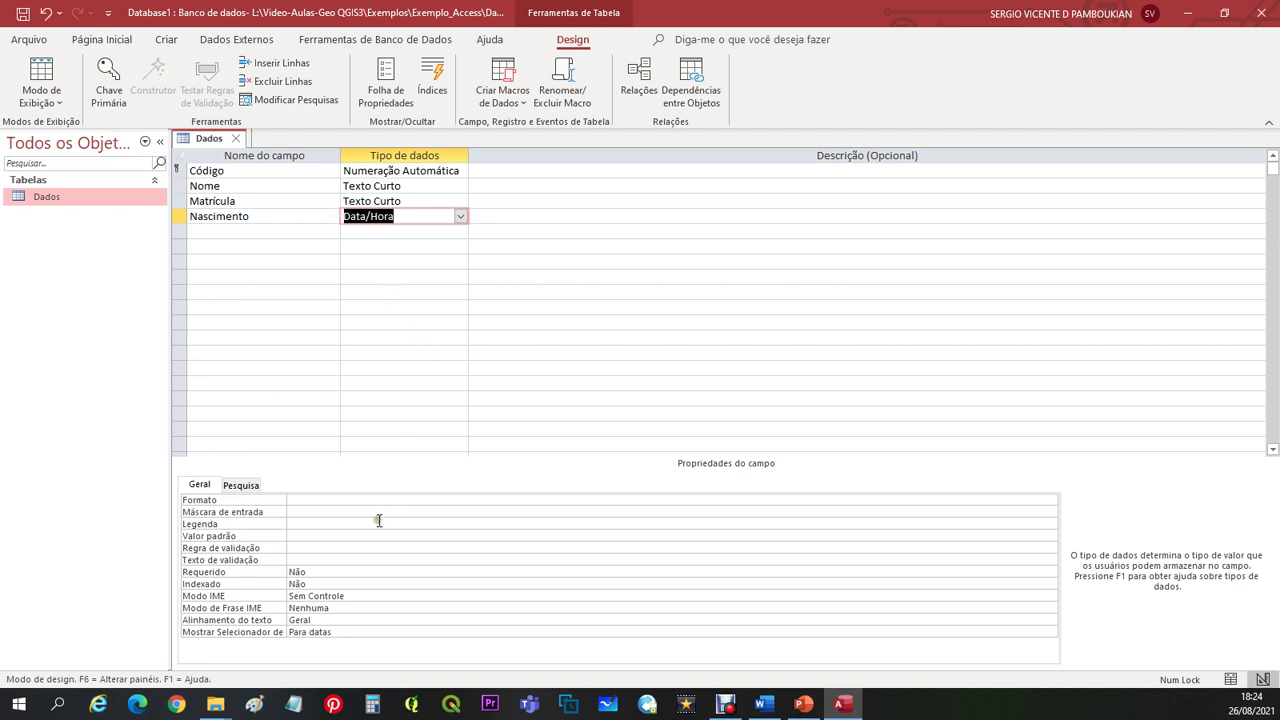
Set the input mask of the Nascimento field to 99/99/9999
click(307, 512)
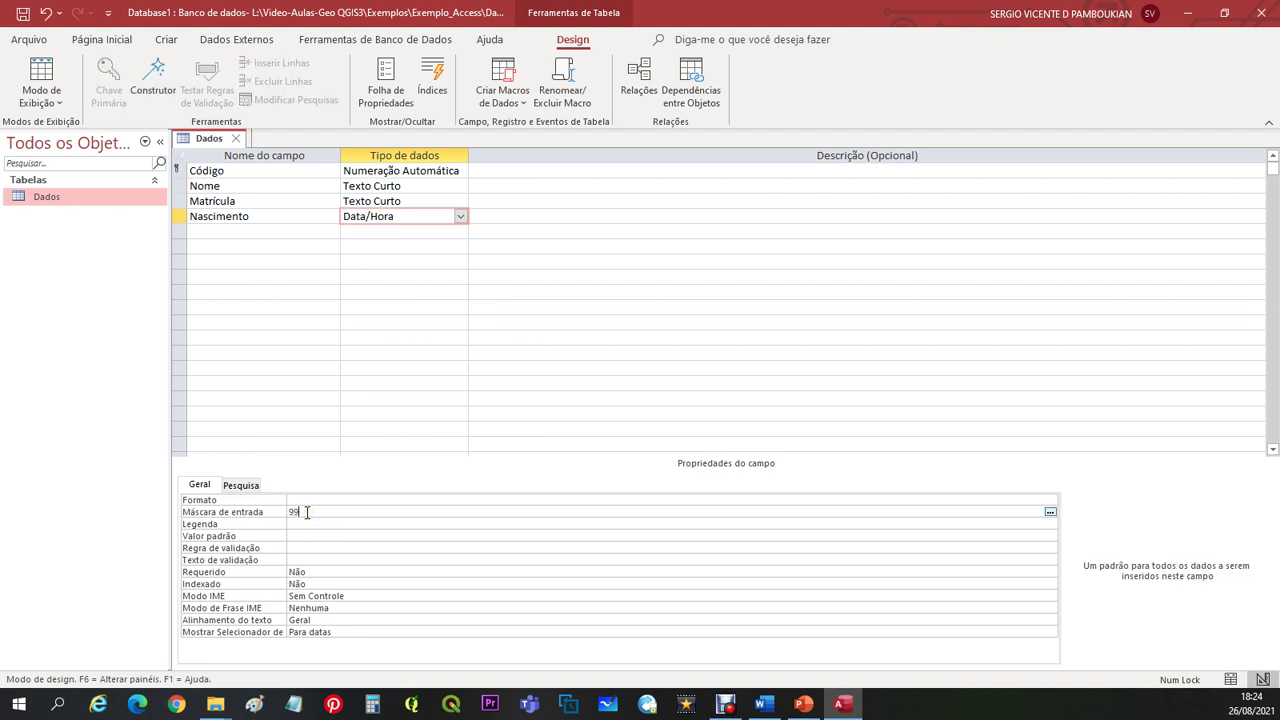
text(99/99/9999)
click(618, 528)
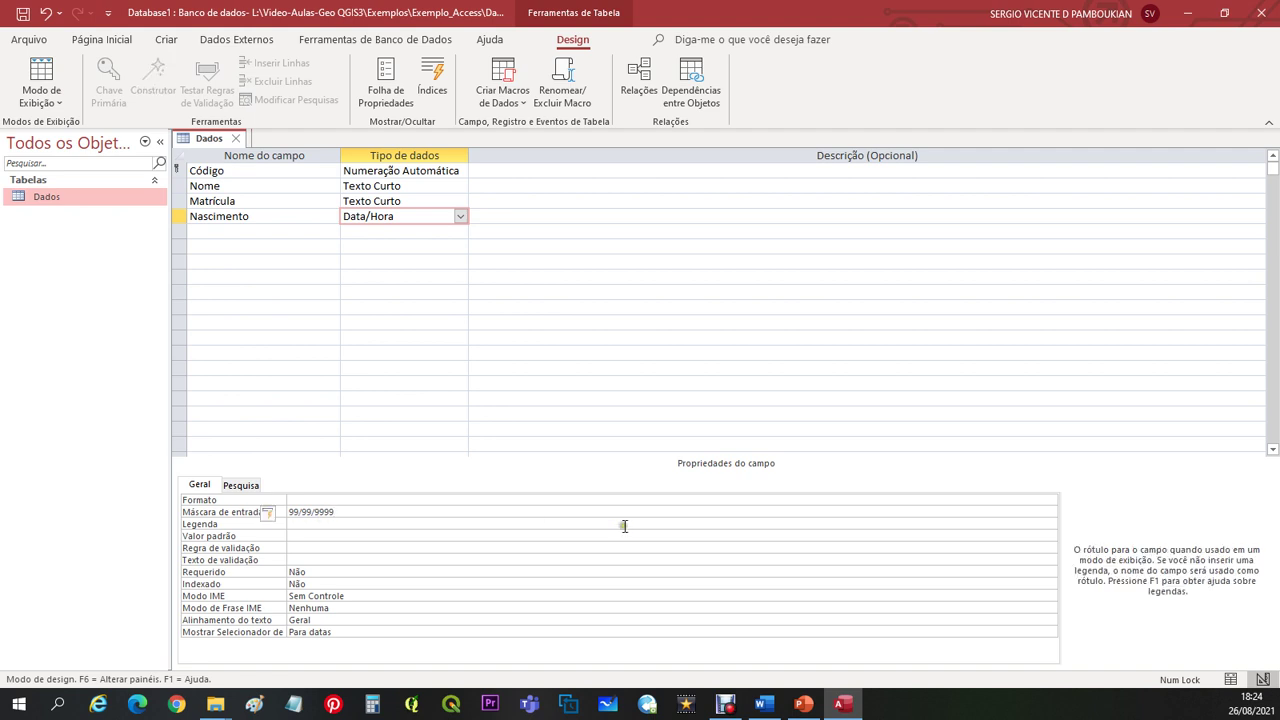
Set the input mask of the Matrícula field to 999.9999-9
click(232, 203)
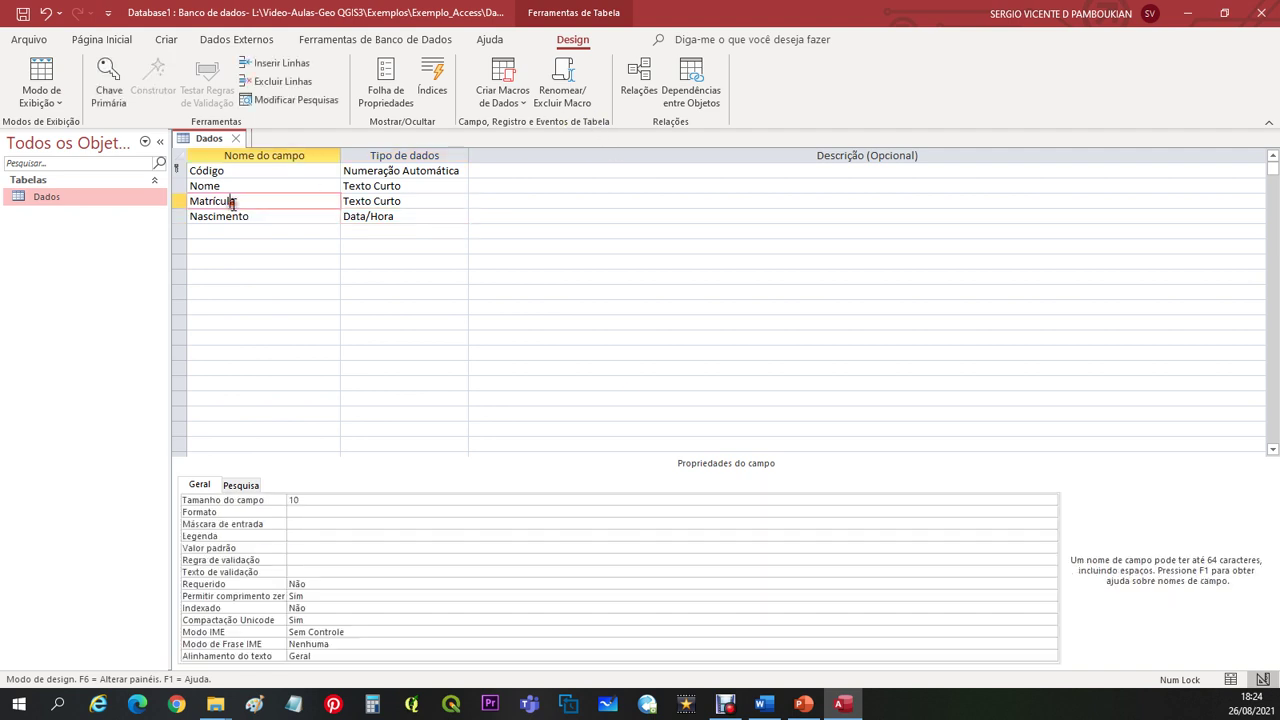
click(301, 526)
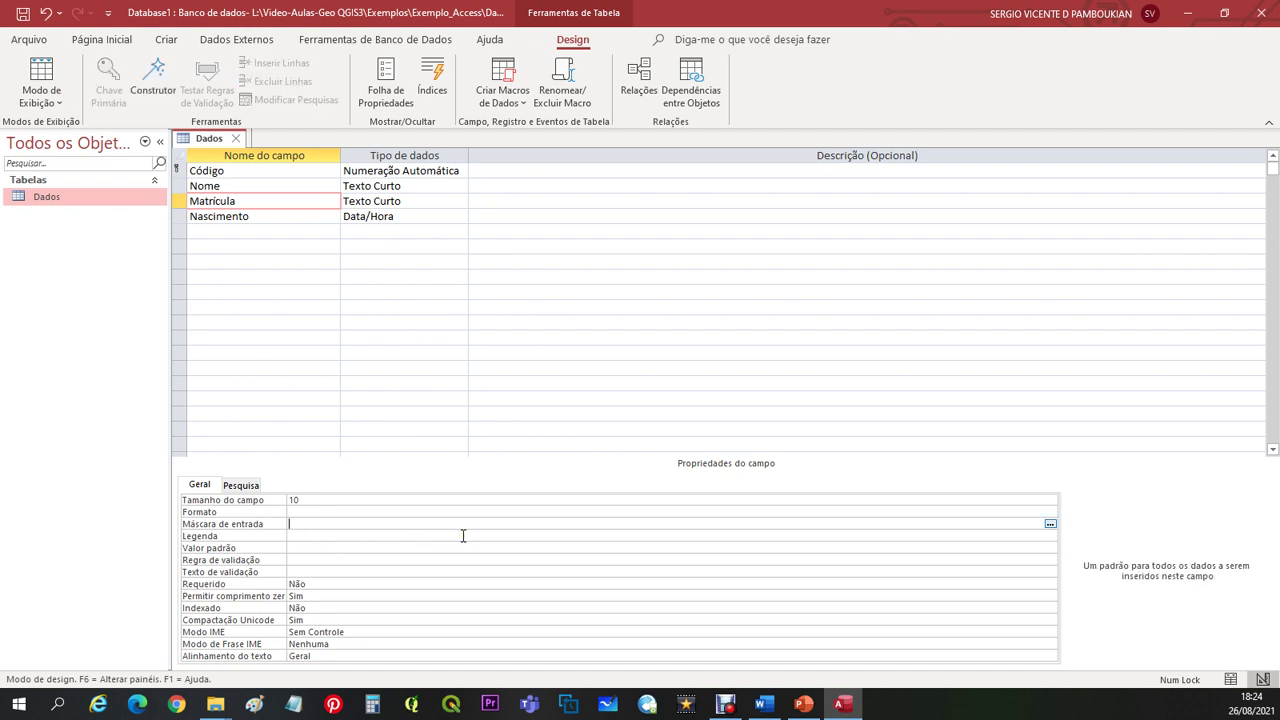
text(999.9999-9)
click(463, 536)
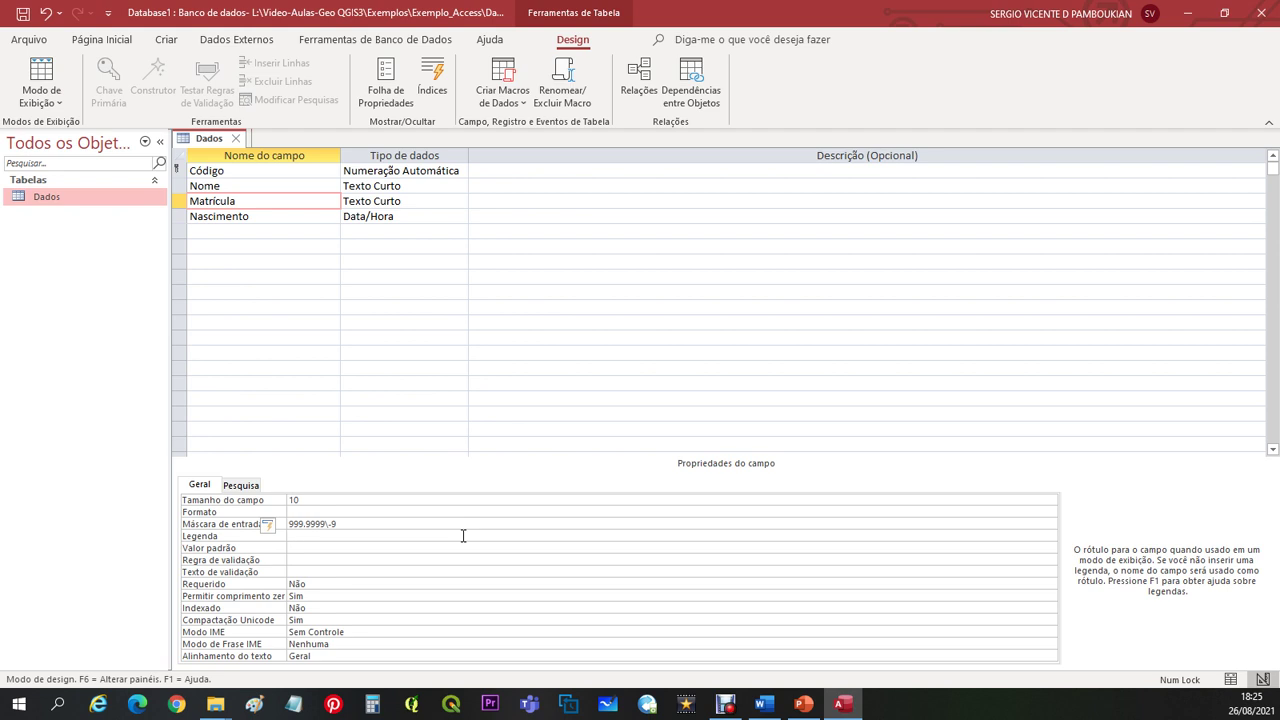
Add a Nota field below Nascimento with the data type Número
click(243, 231)
text(Nota)
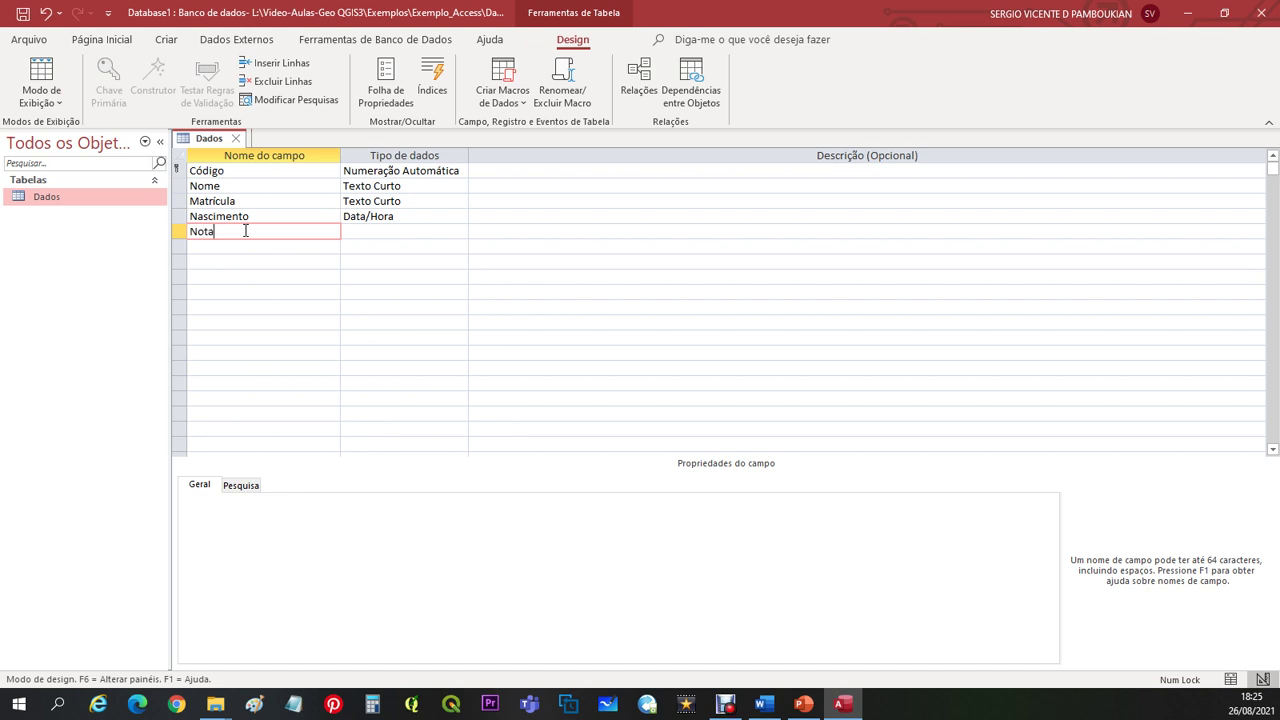
click(377, 229)
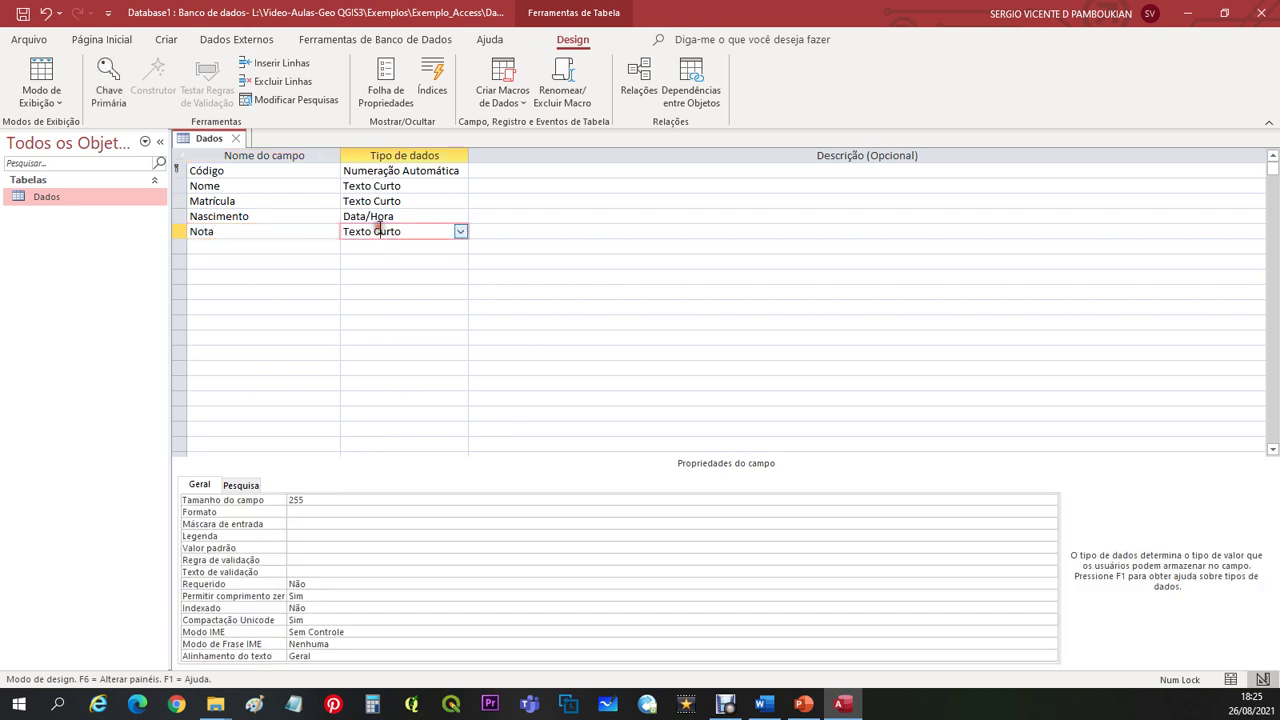
click(462, 232)
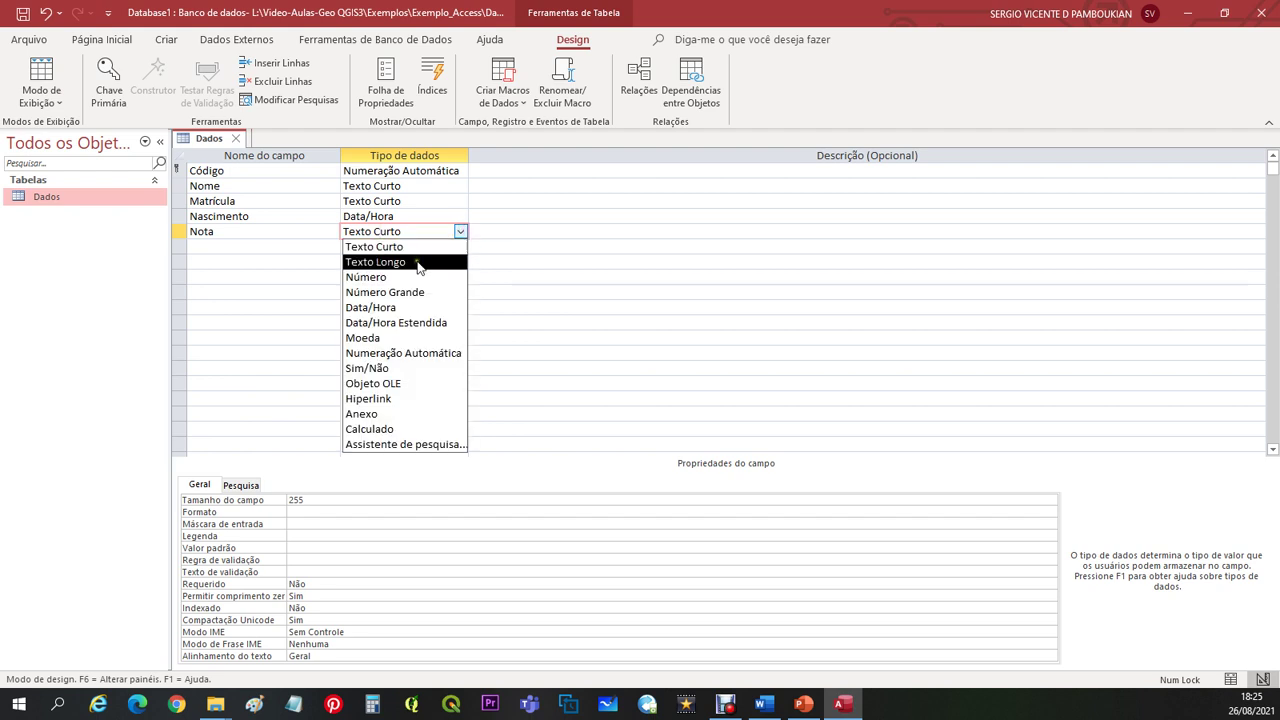
click(374, 277)
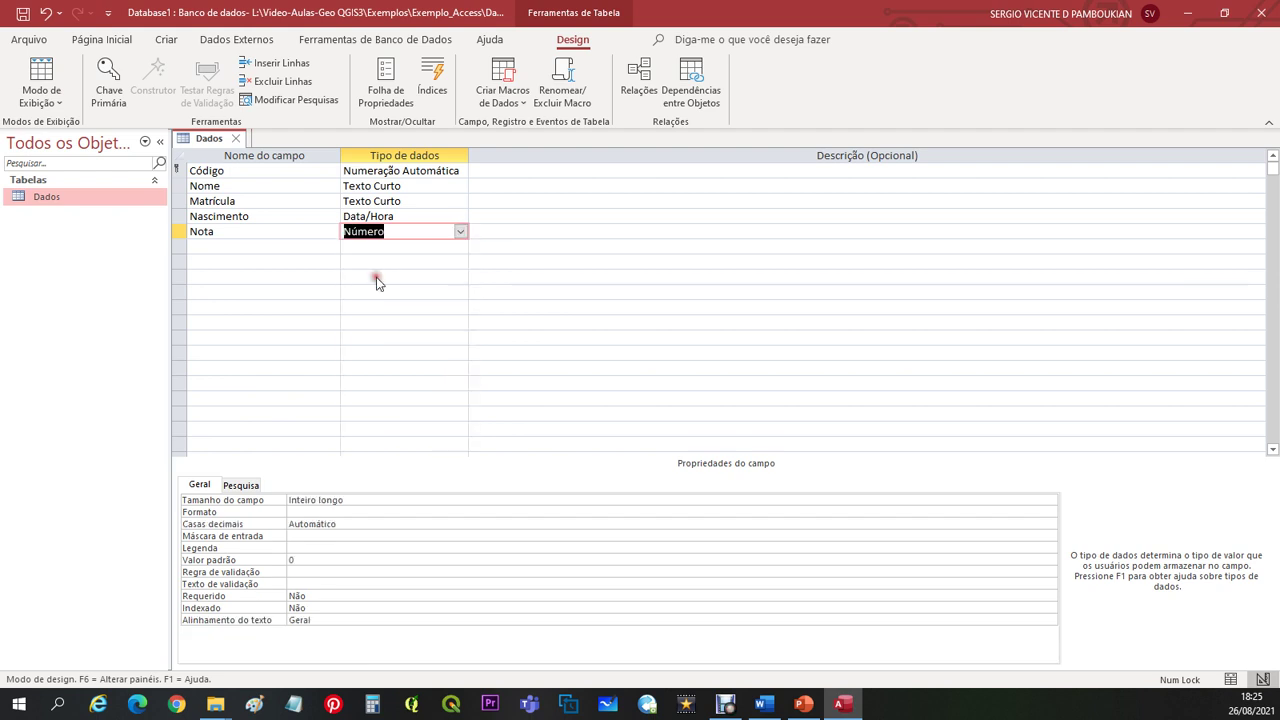
Set the field size of the Nota field to Simples
click(344, 502)
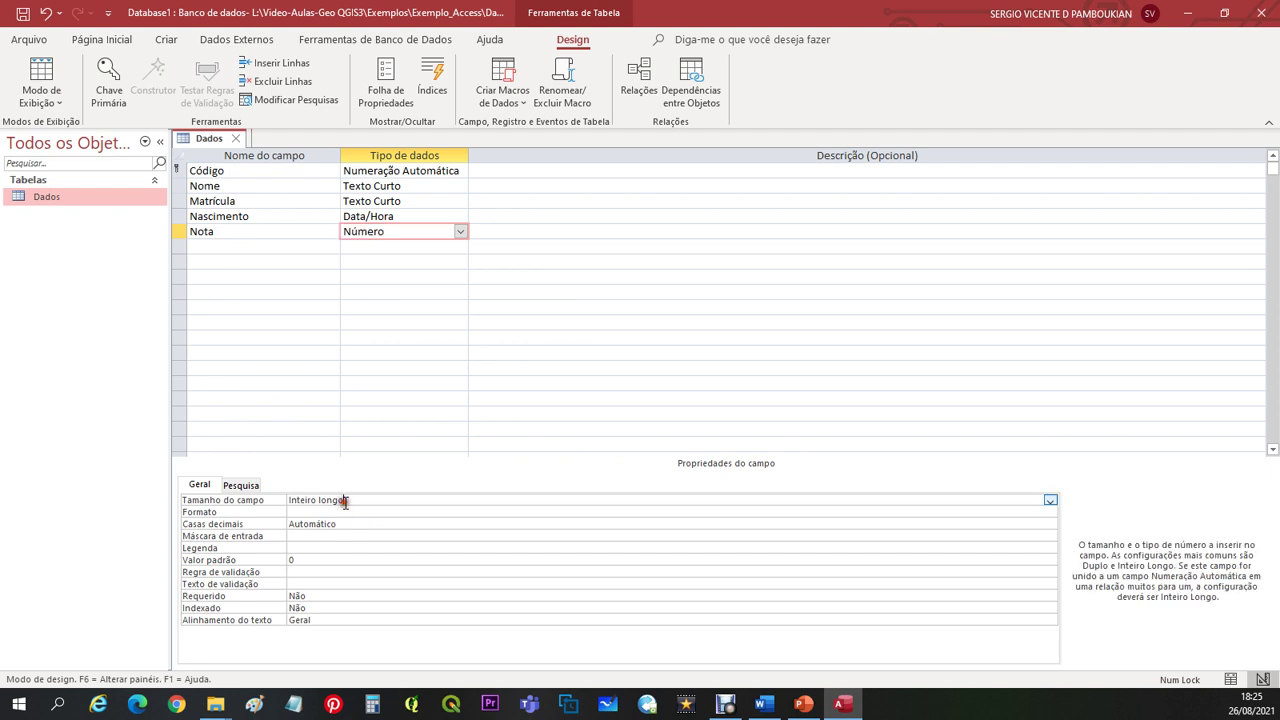
click(1055, 500)
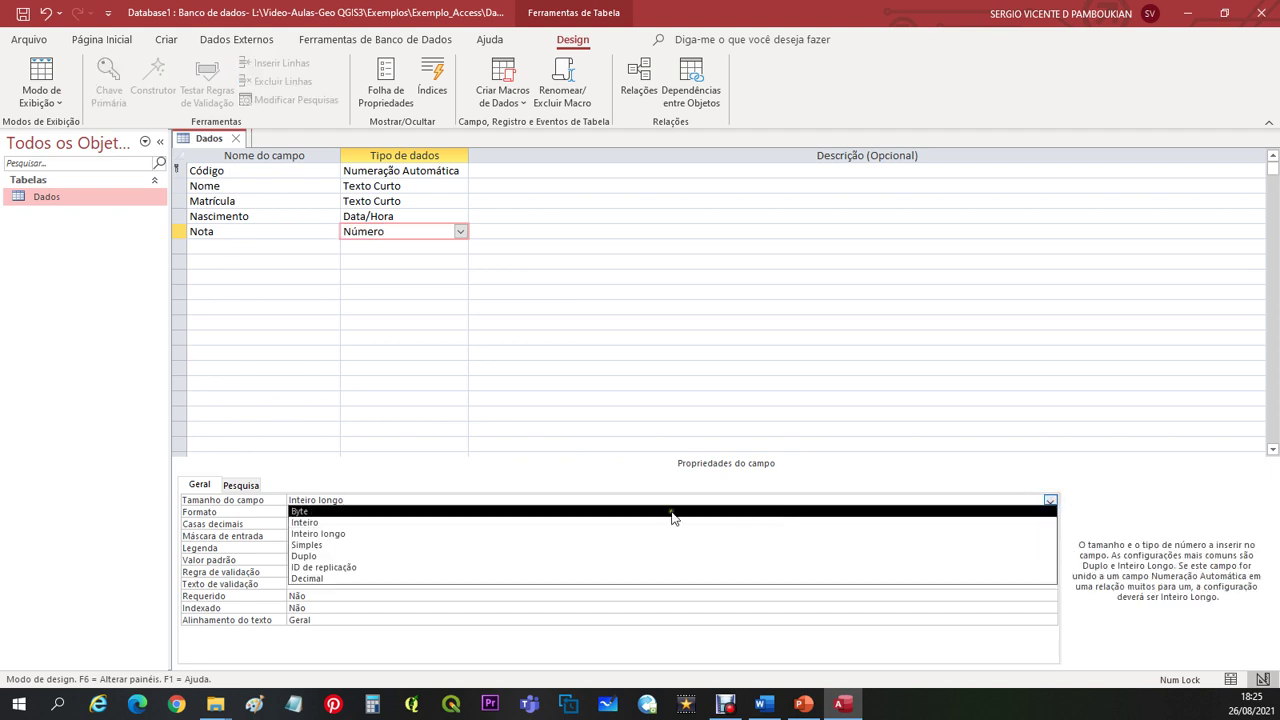
click(300, 545)
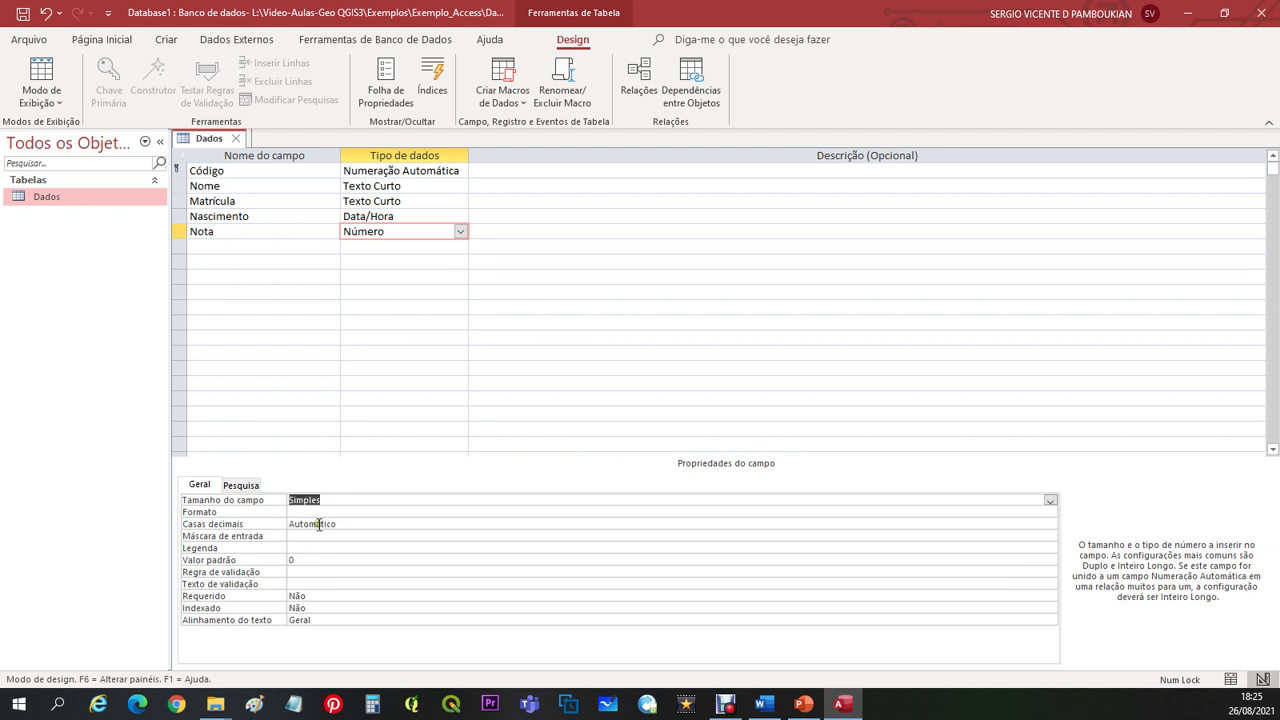
Set the Nota field's format to Número geral with 1 decimal place
click(325, 511)
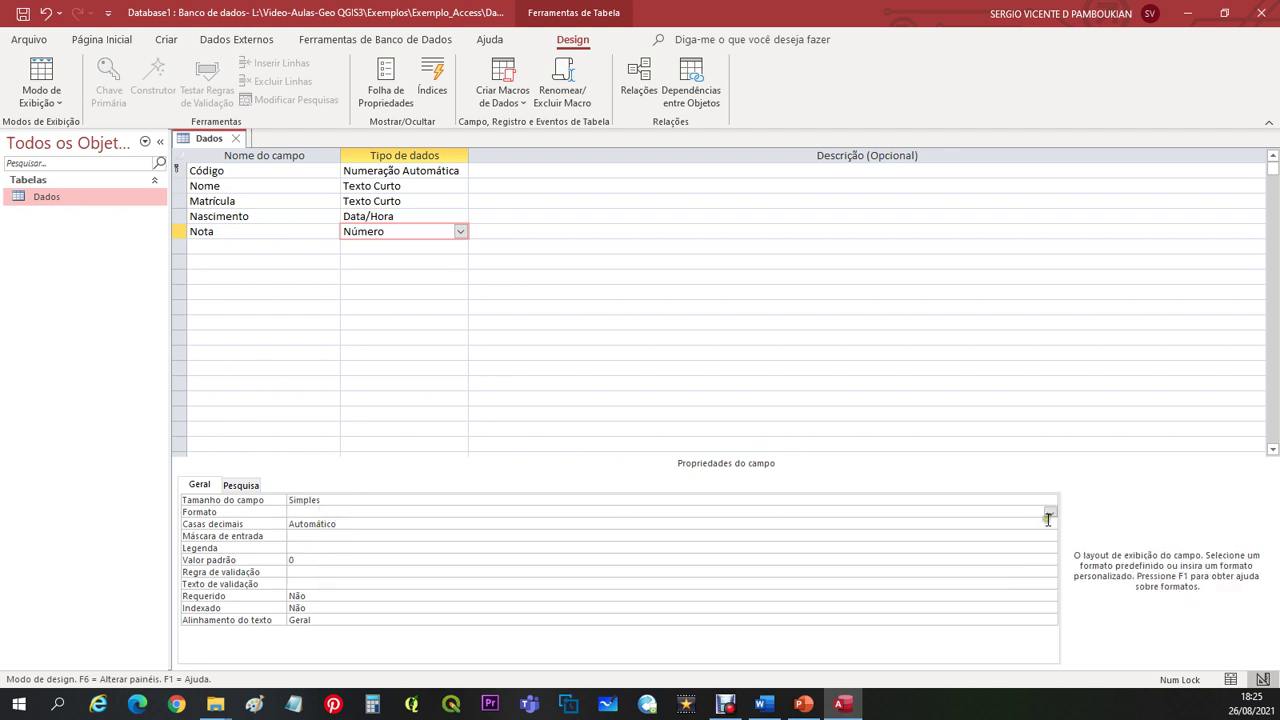
click(1049, 512)
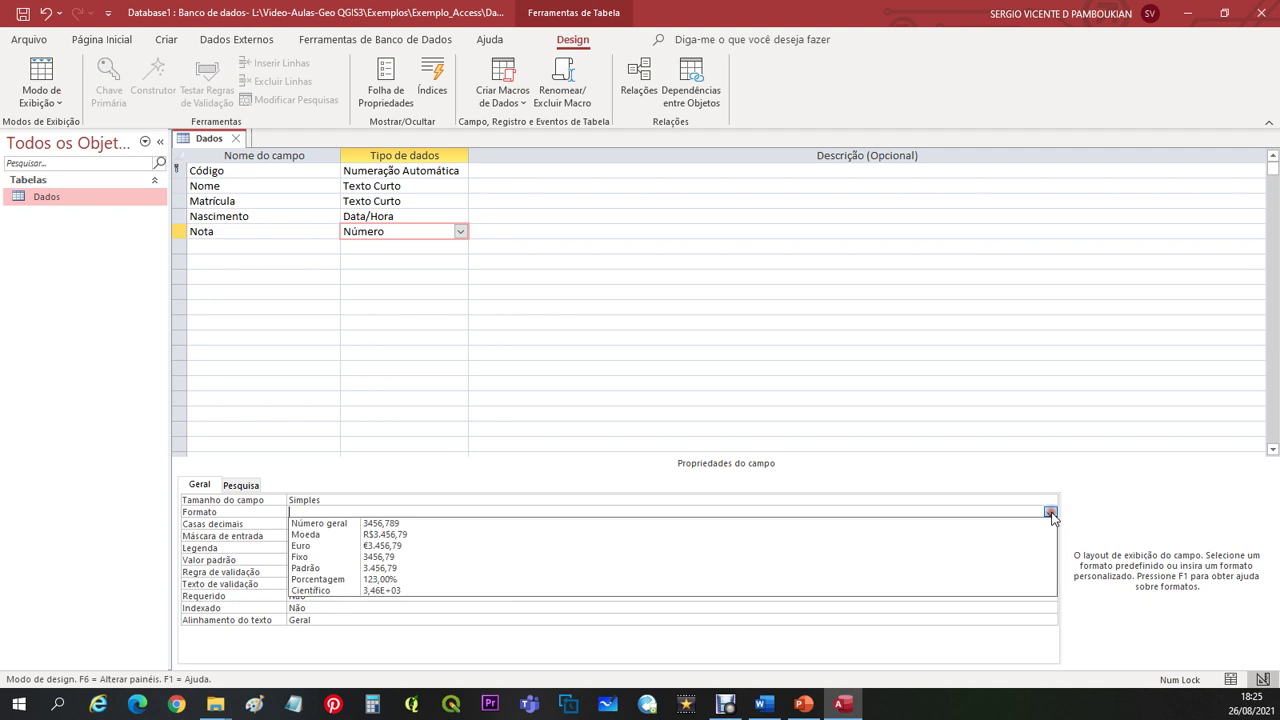
click(390, 524)
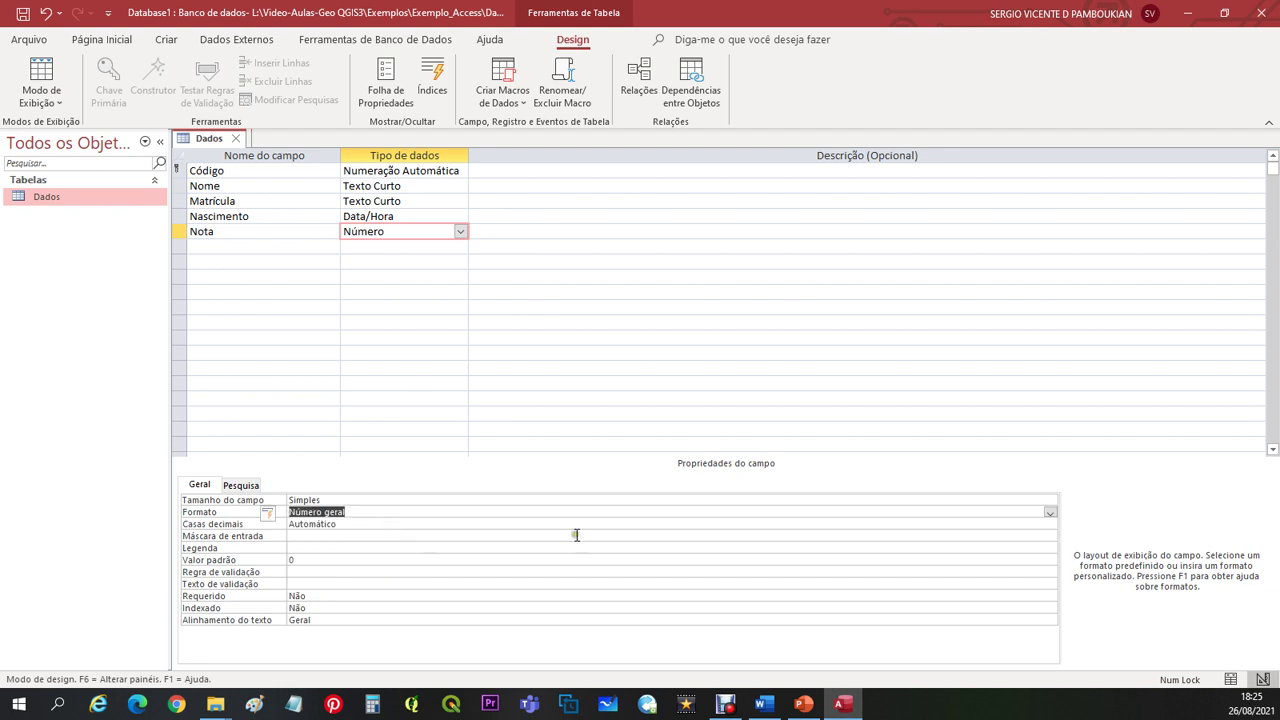
click(1050, 525)
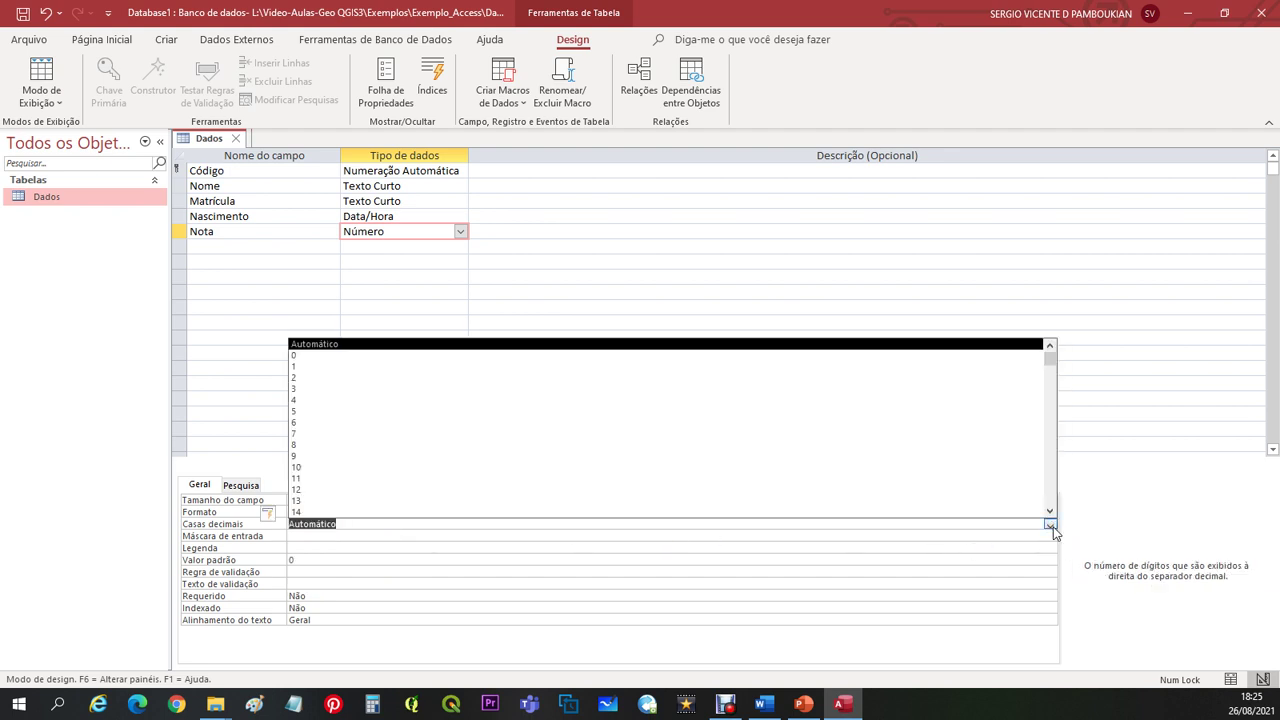
click(393, 366)
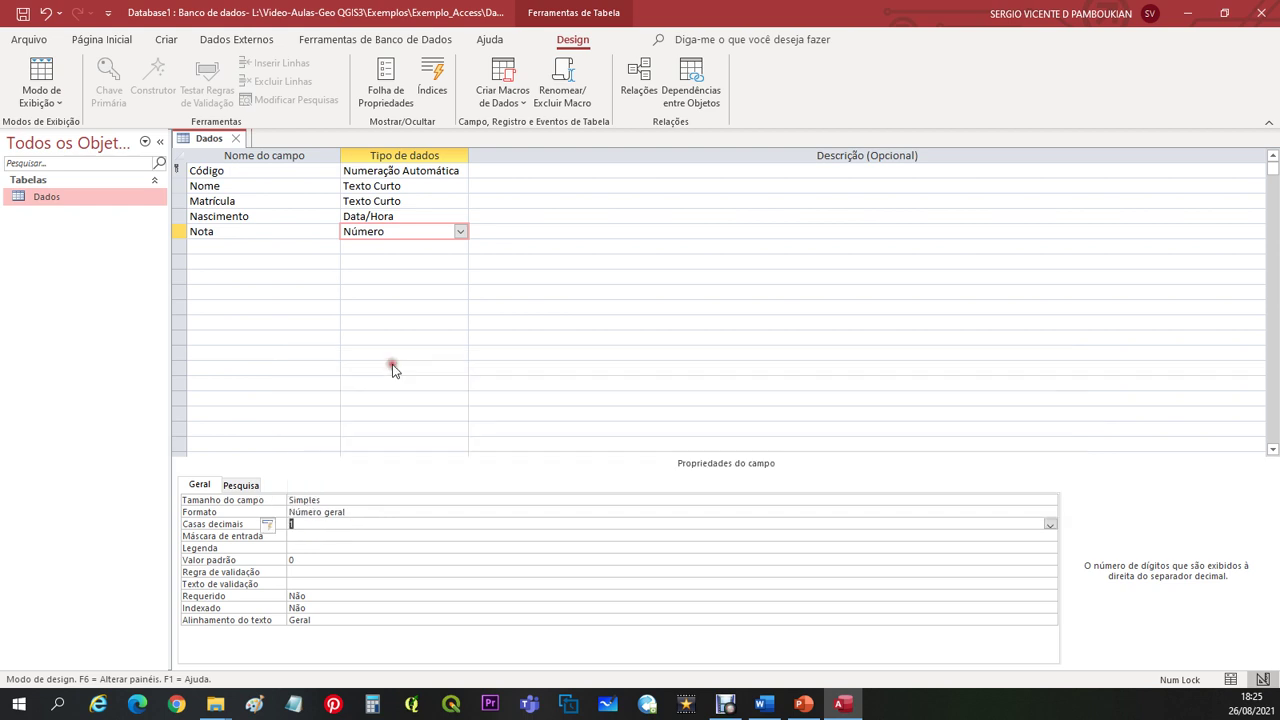
Set the validation rule of the Nota field to >=0 E <=10
click(314, 558)
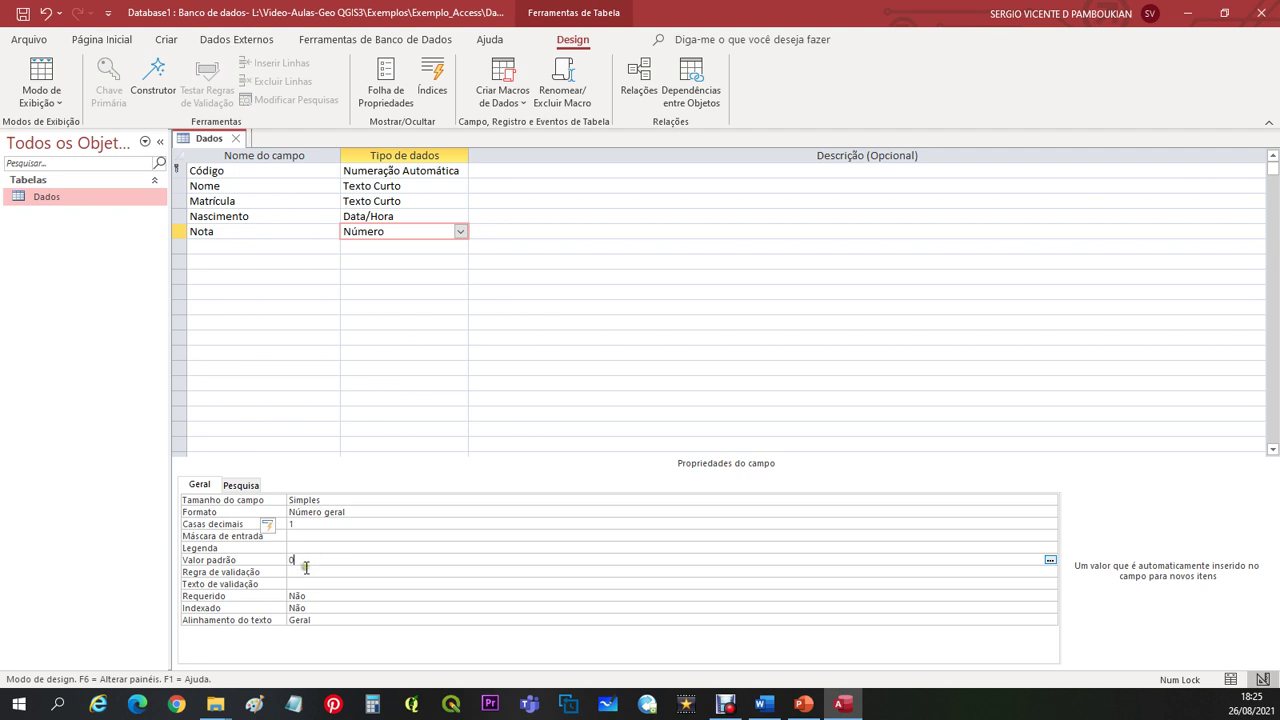
click(295, 572)
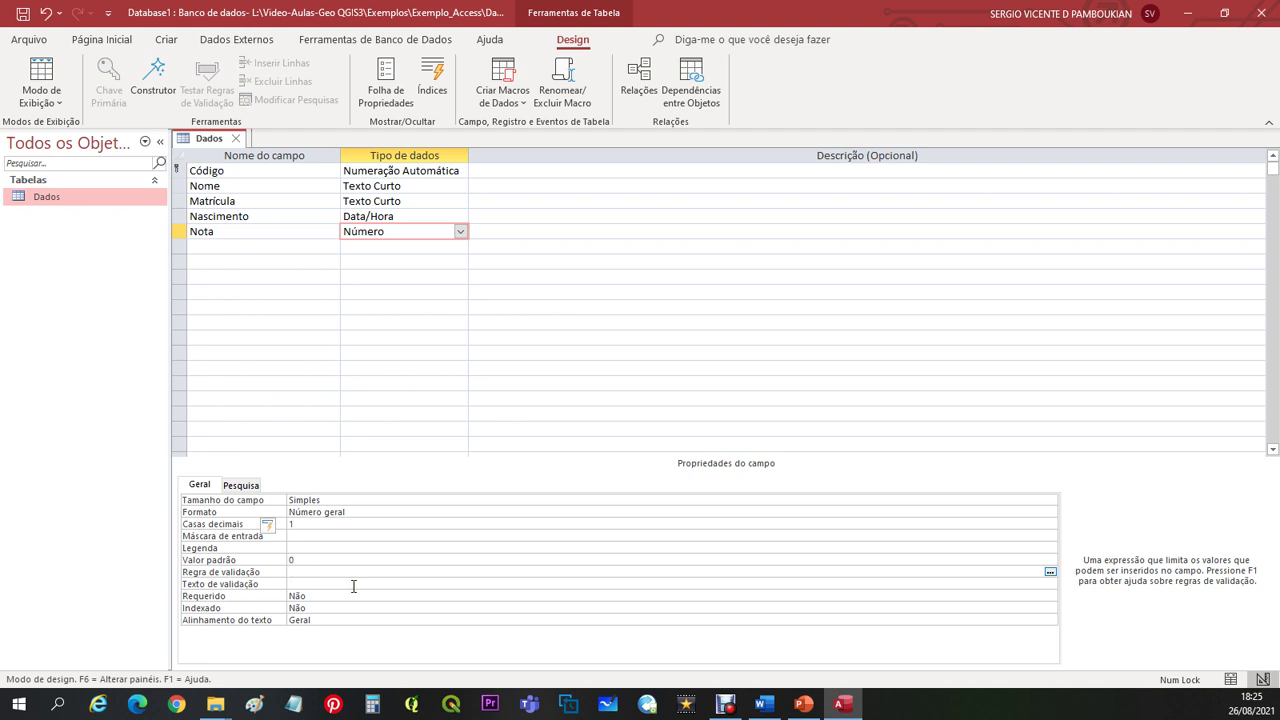
text(>=0 E <=10)
Switch the Dados table to datasheet view, saving the design changes
click(59, 103)
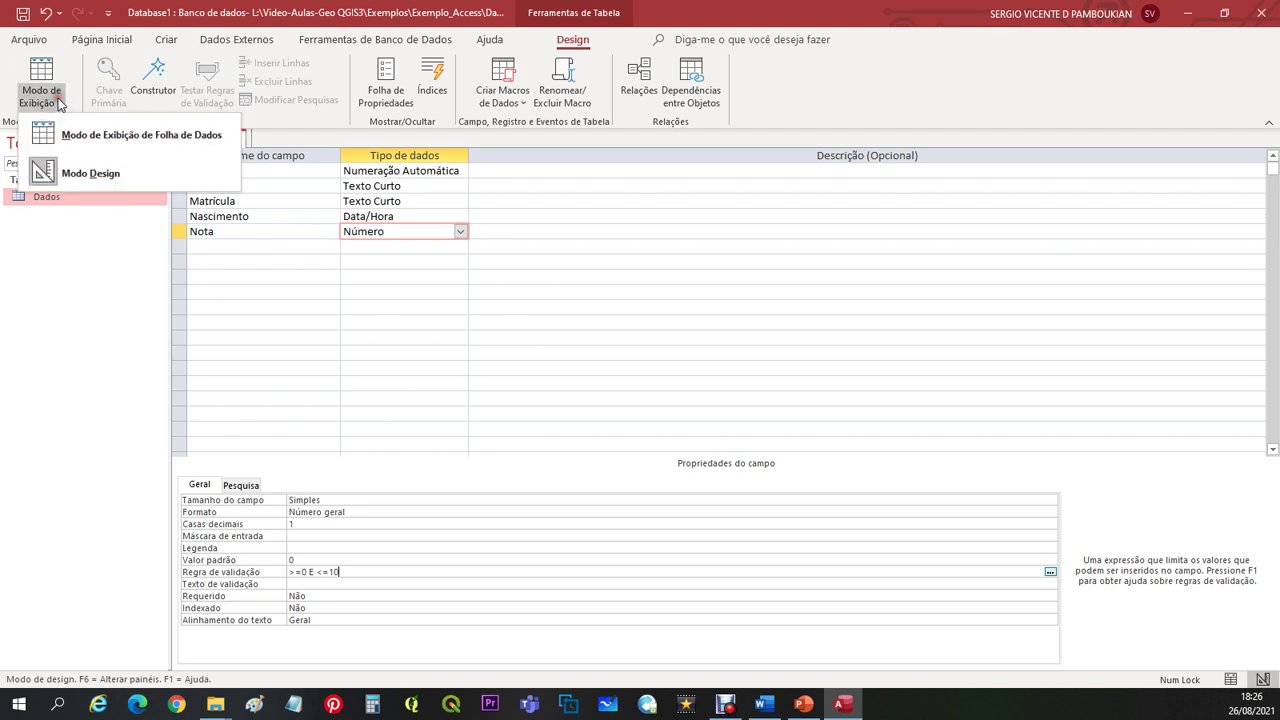
click(210, 137)
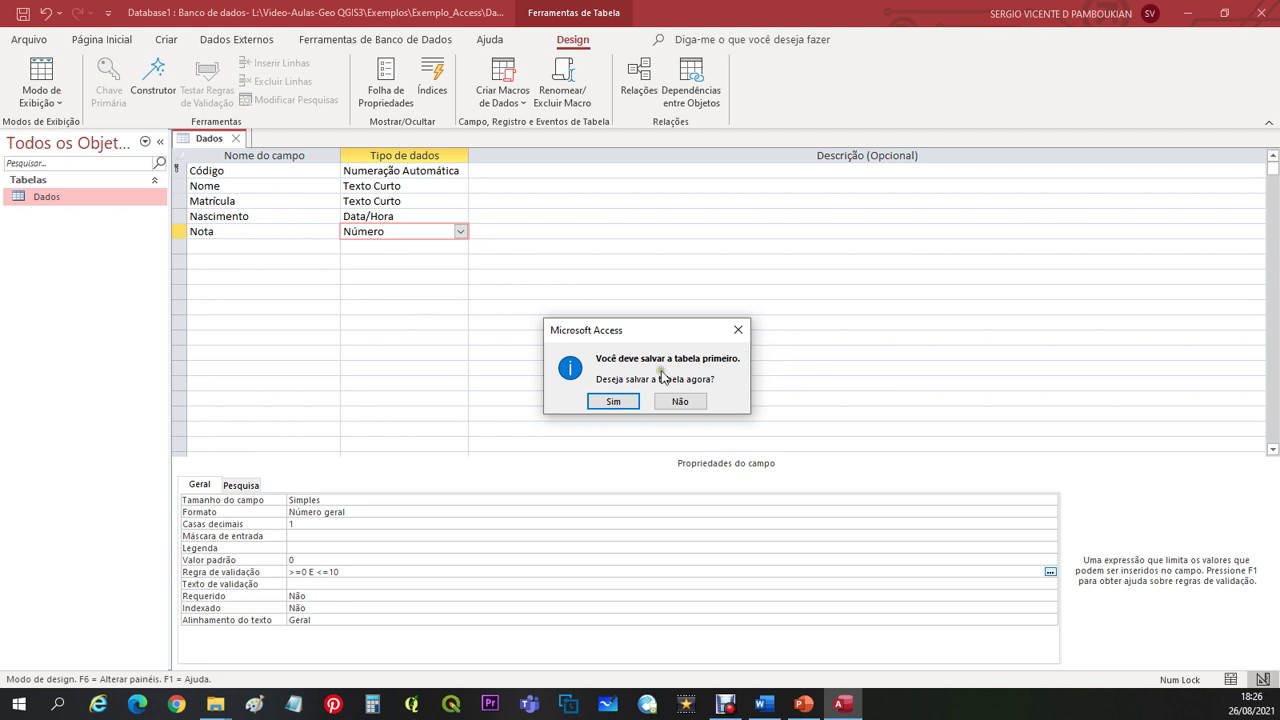
click(613, 401)
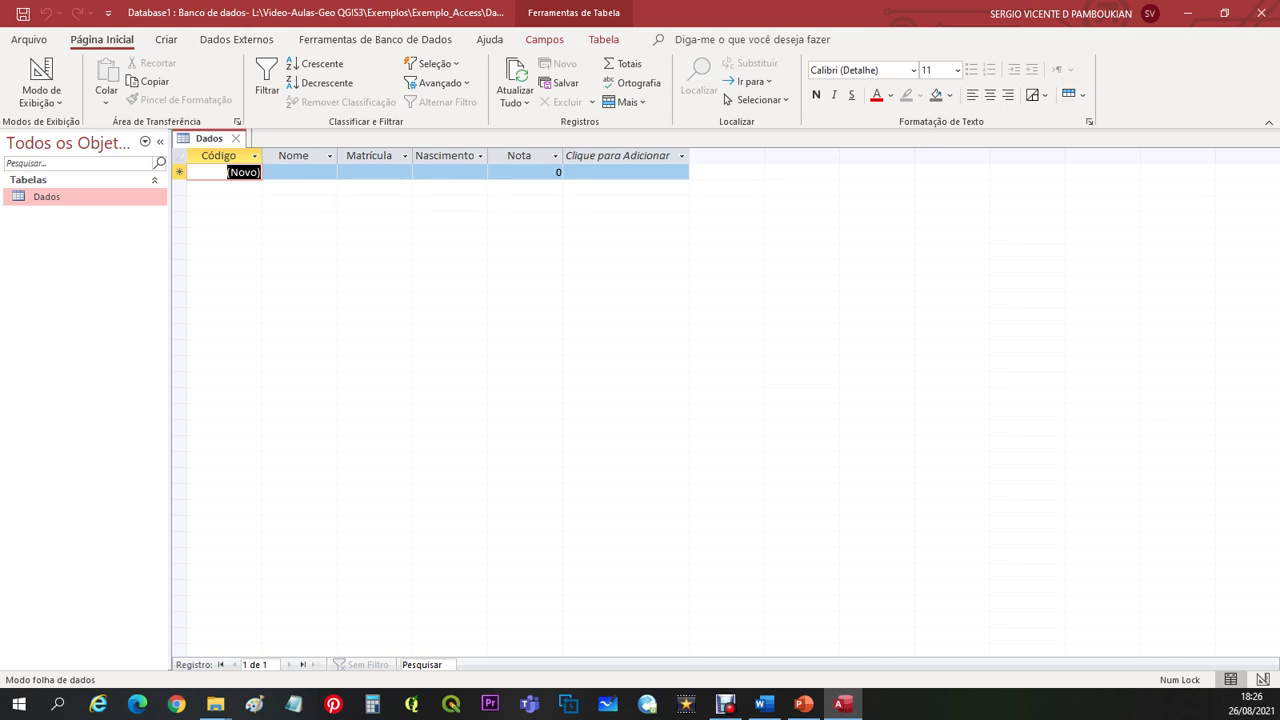
Fill in the student's name, registration number and date of birth in the first record of the Dados table
click(292, 177)
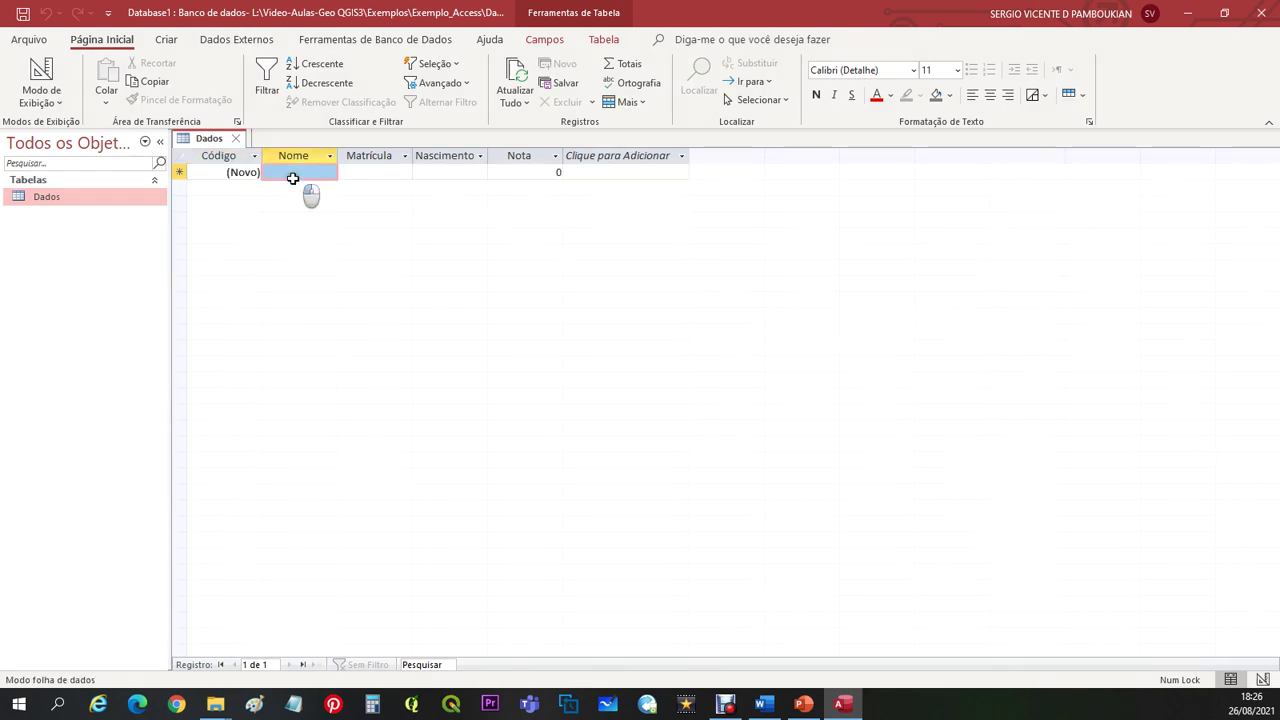
text(Antonio)
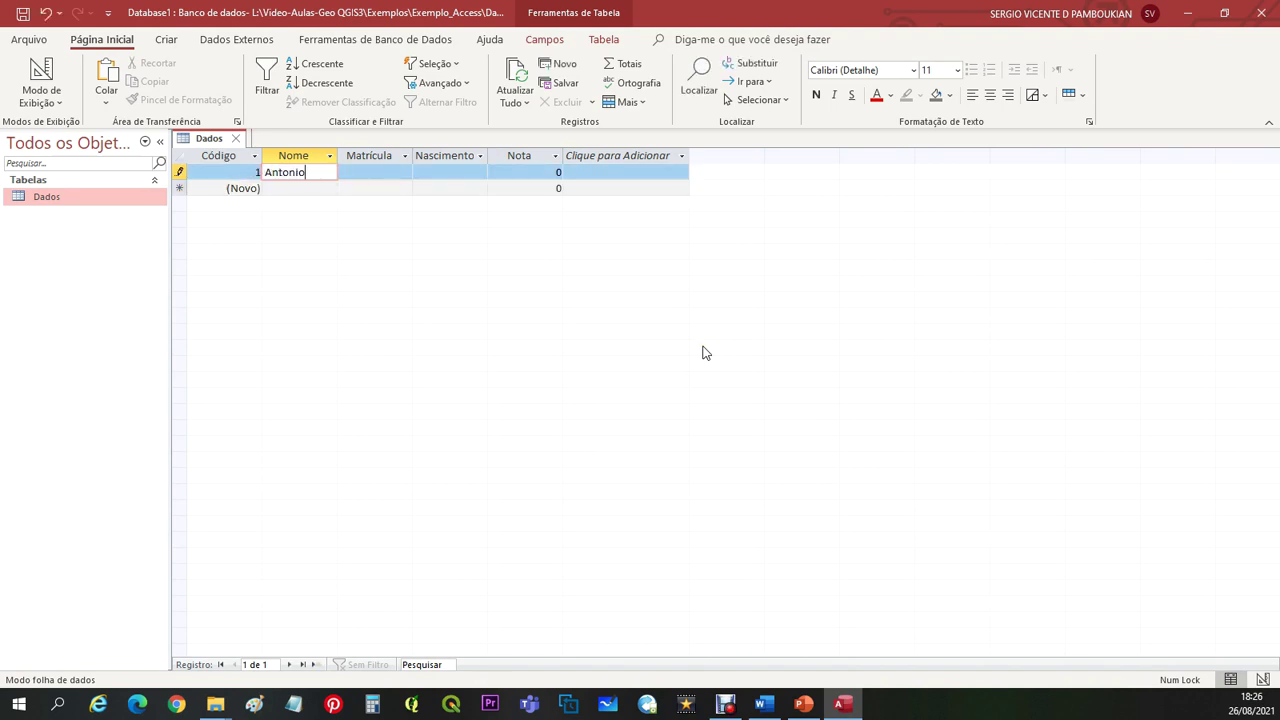
key(Tab)
text(314.)
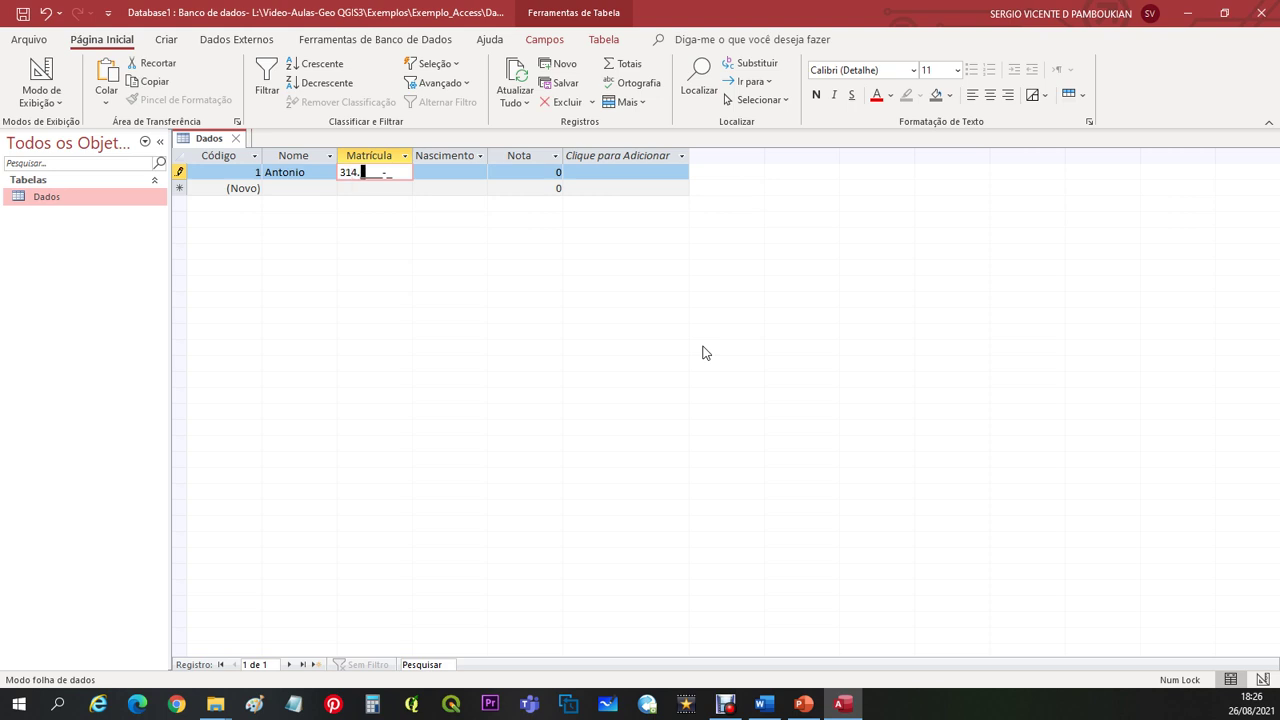
text(1234-5)
click(437, 174)
click(432, 174)
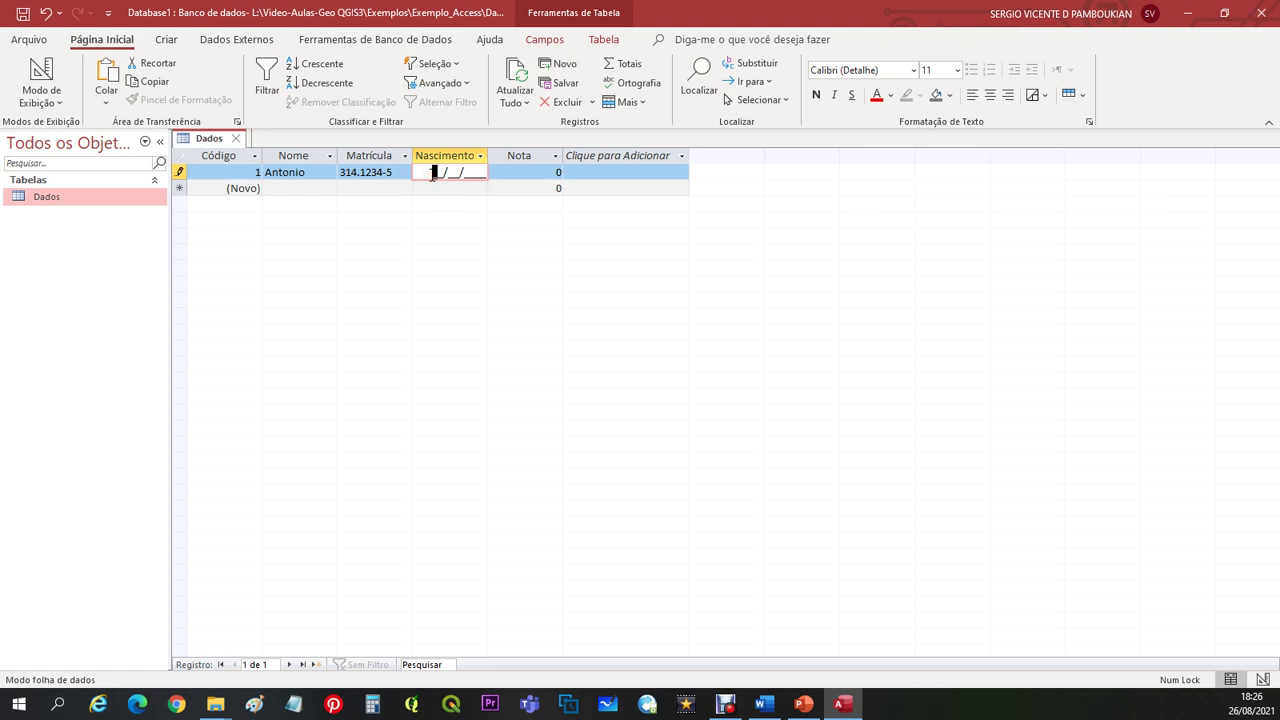
text(01/01/1998)
Try to enter 80 as the Nota of the first record
click(537, 171)
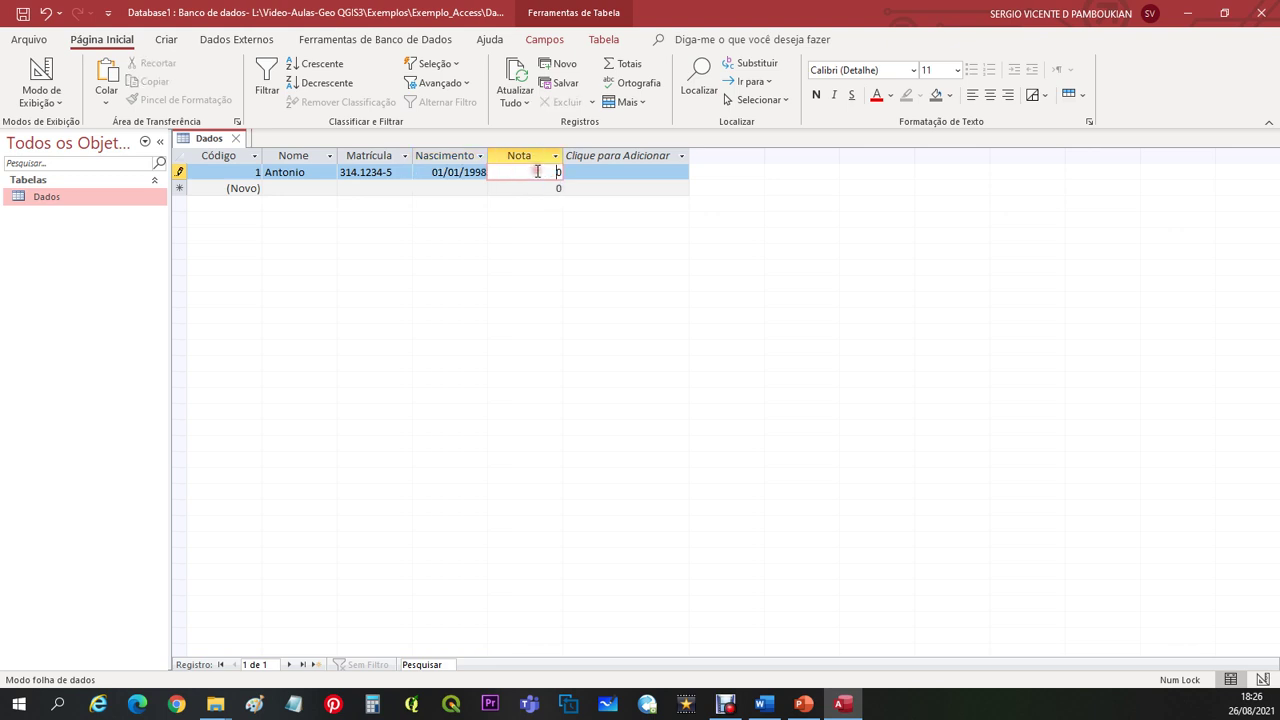
key(Return)
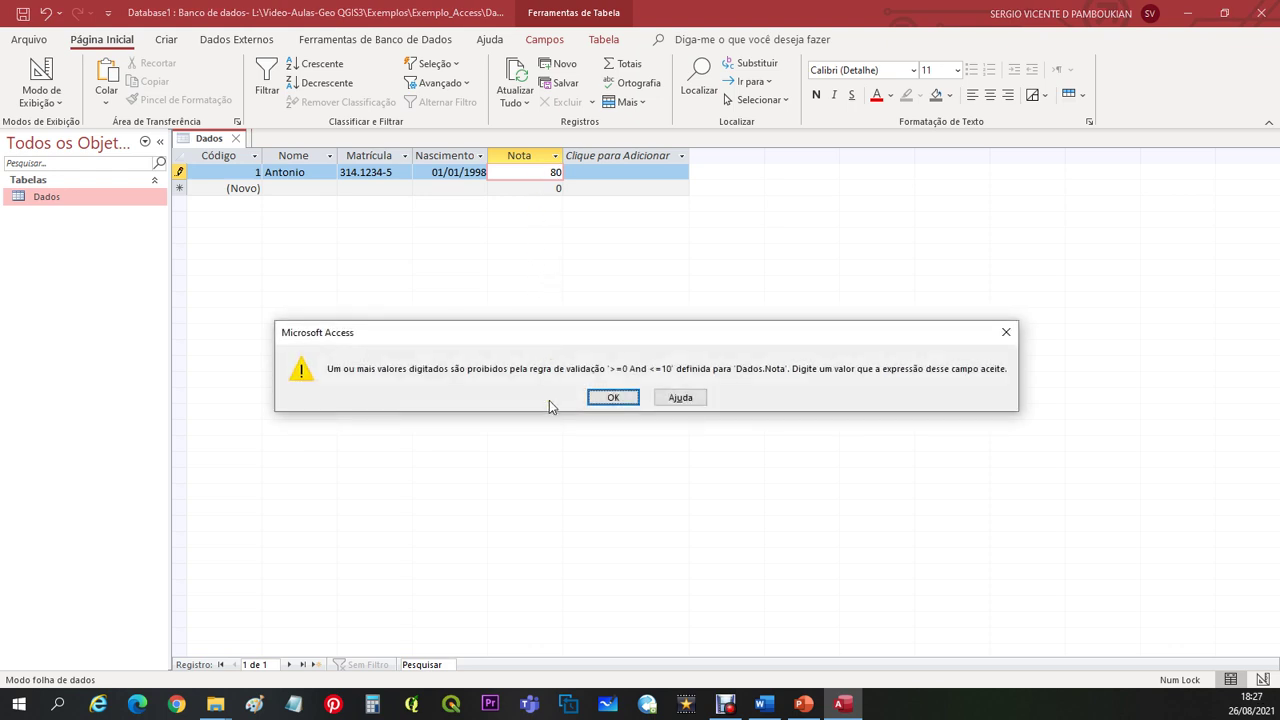
click(615, 399)
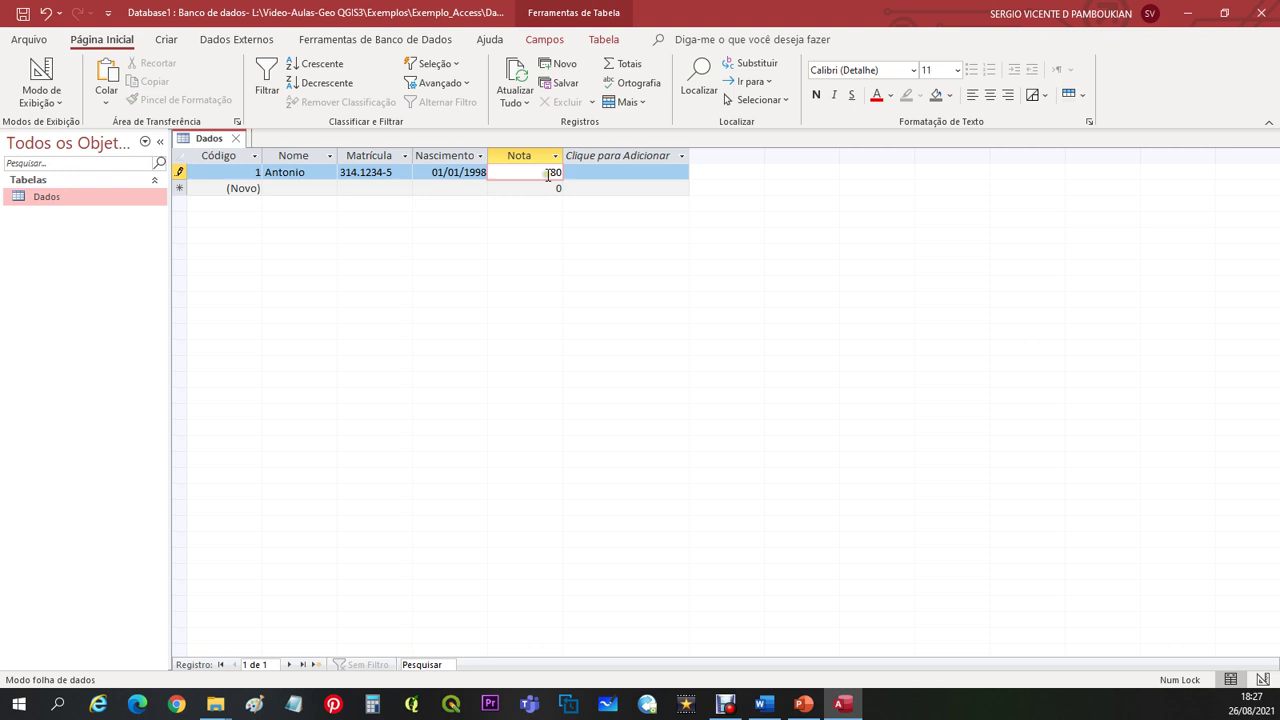
Set the Nota of the first record to 8 and commit the value
key(BackSpace)
key(Return)
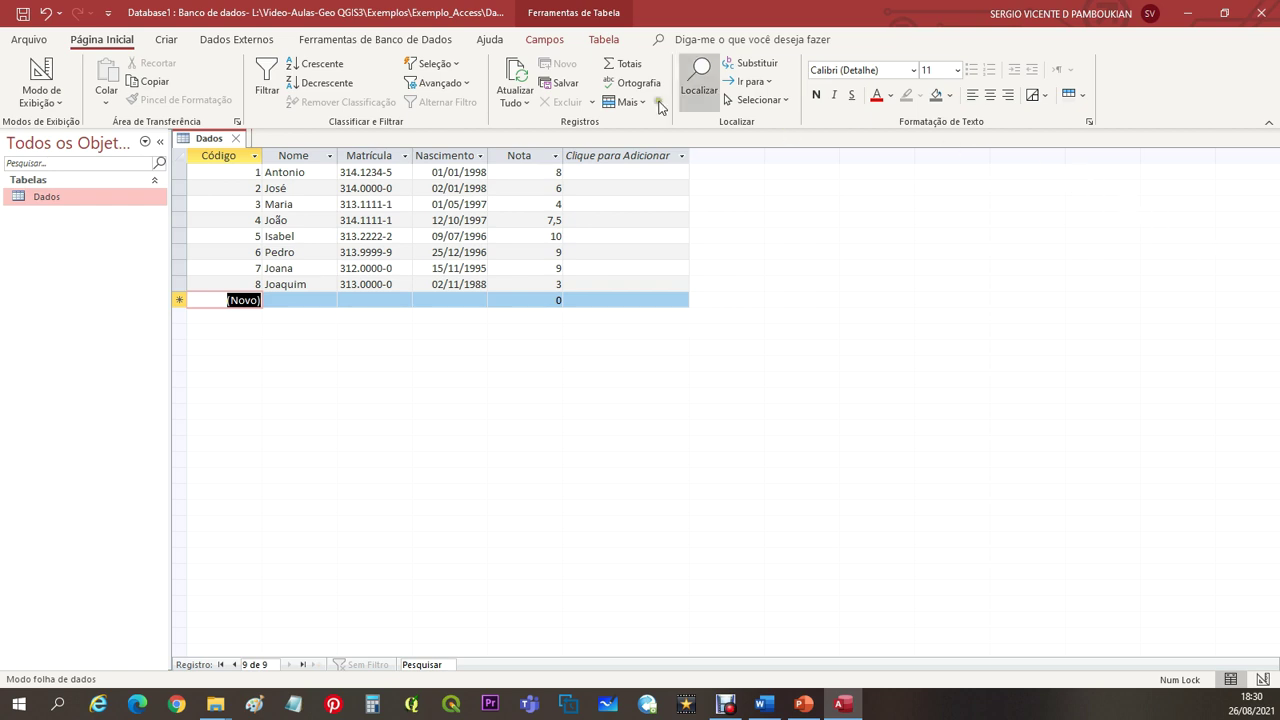
Create a new query in design view and add the Dados table to it
click(164, 39)
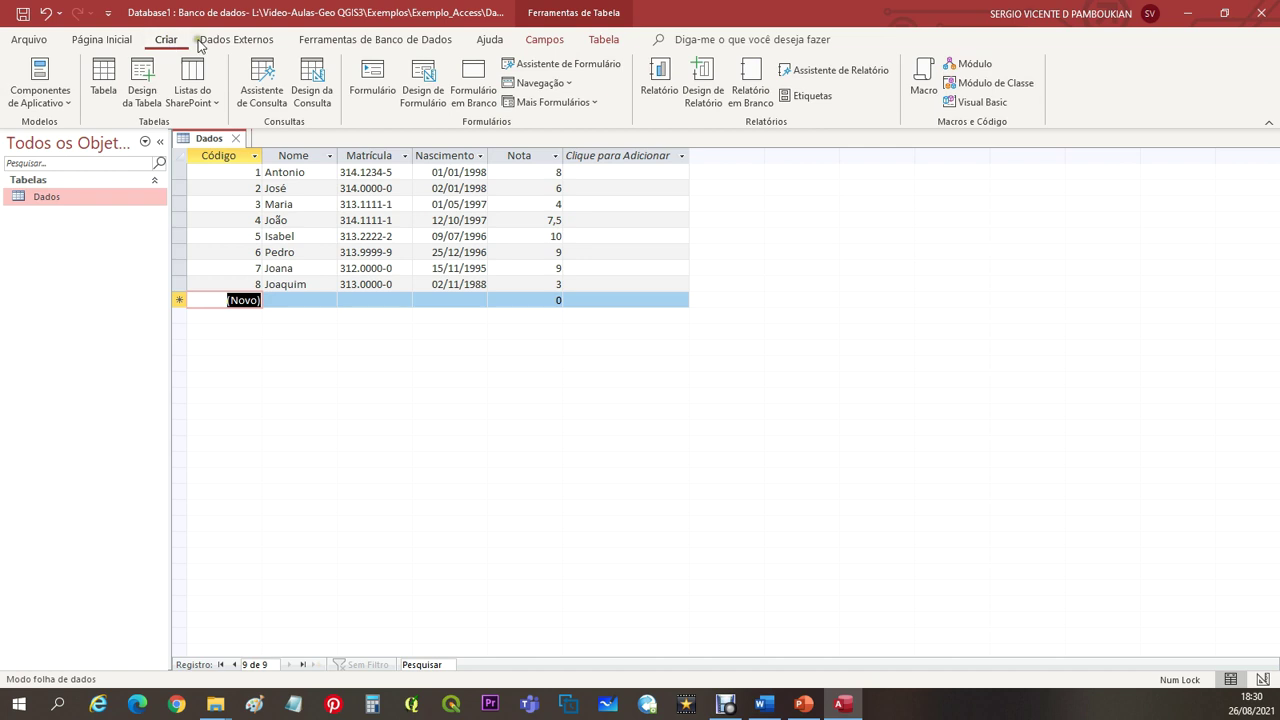
click(310, 80)
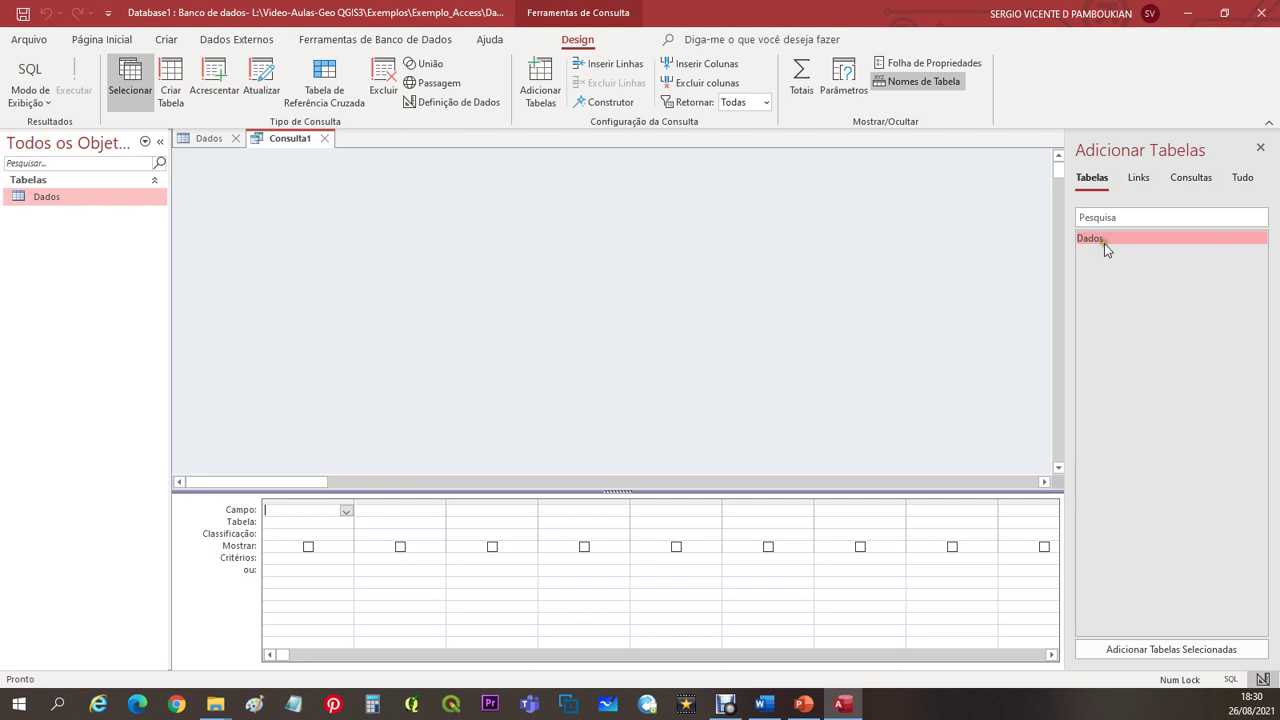
drag(1103, 243, 607, 312)
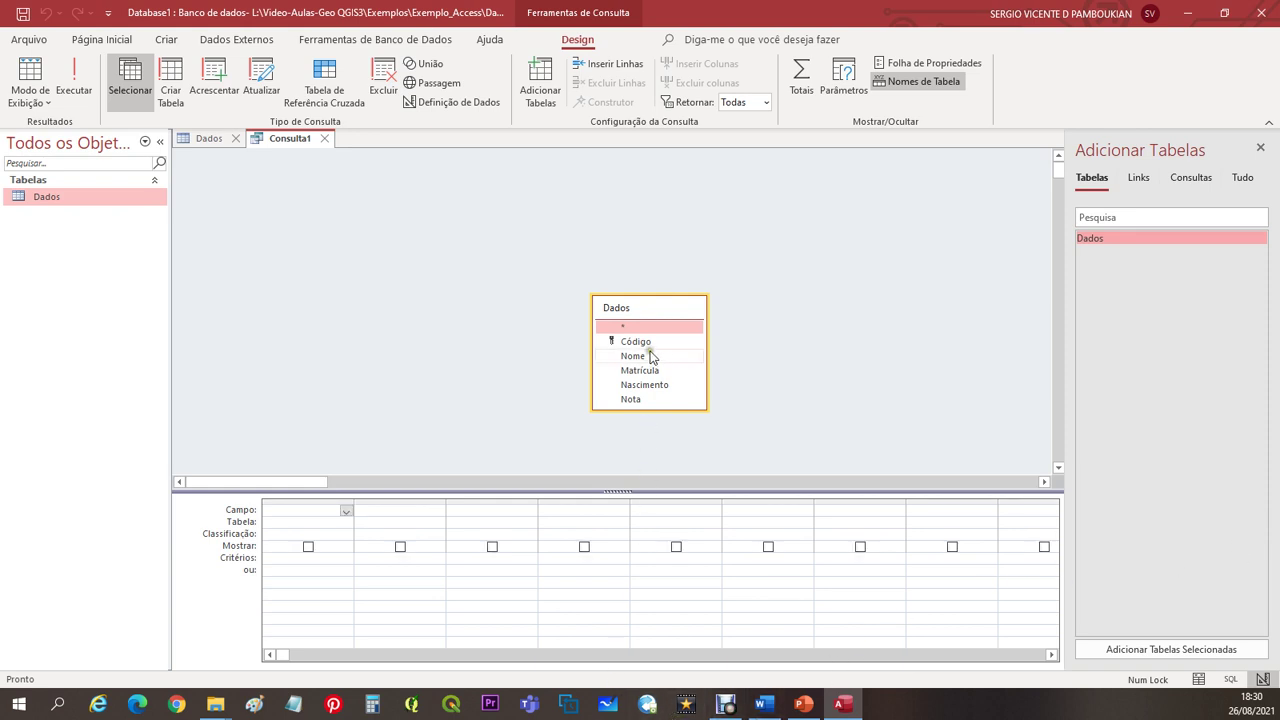
Add the Nome, Matrícula and Nota fields of the Dados table to the query's first three columns
drag(641, 362, 322, 511)
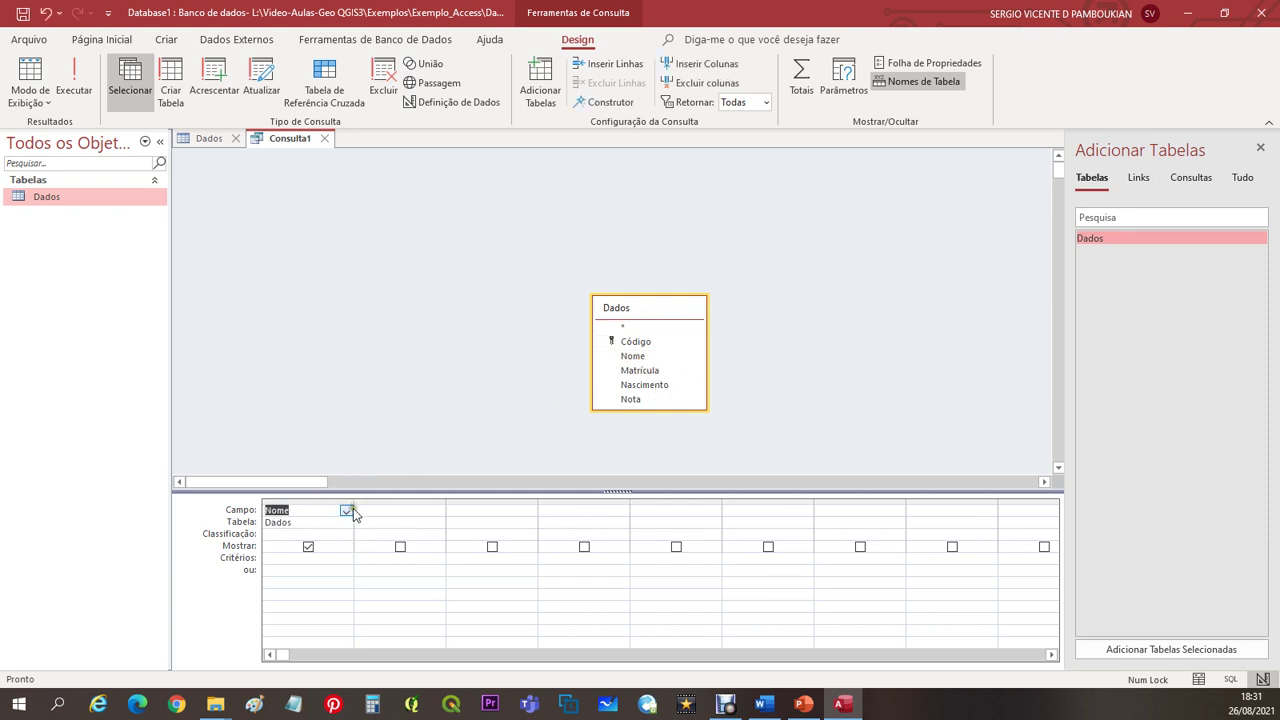
click(346, 511)
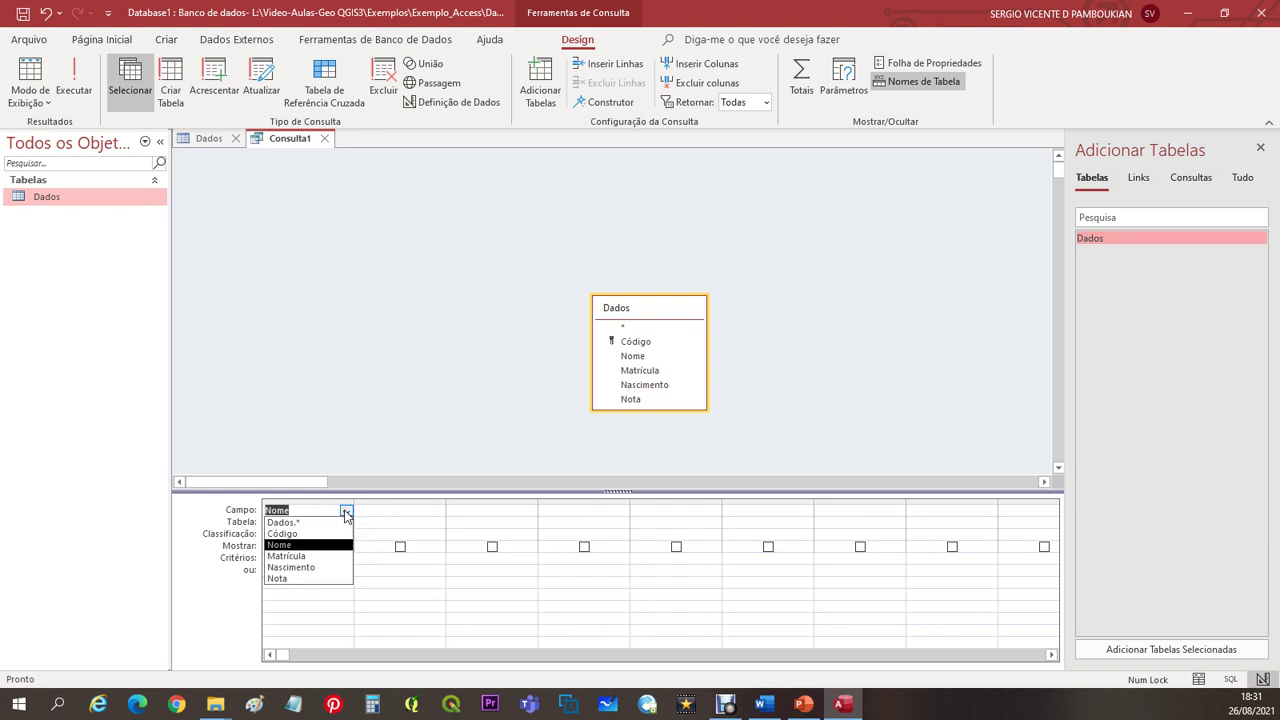
click(346, 513)
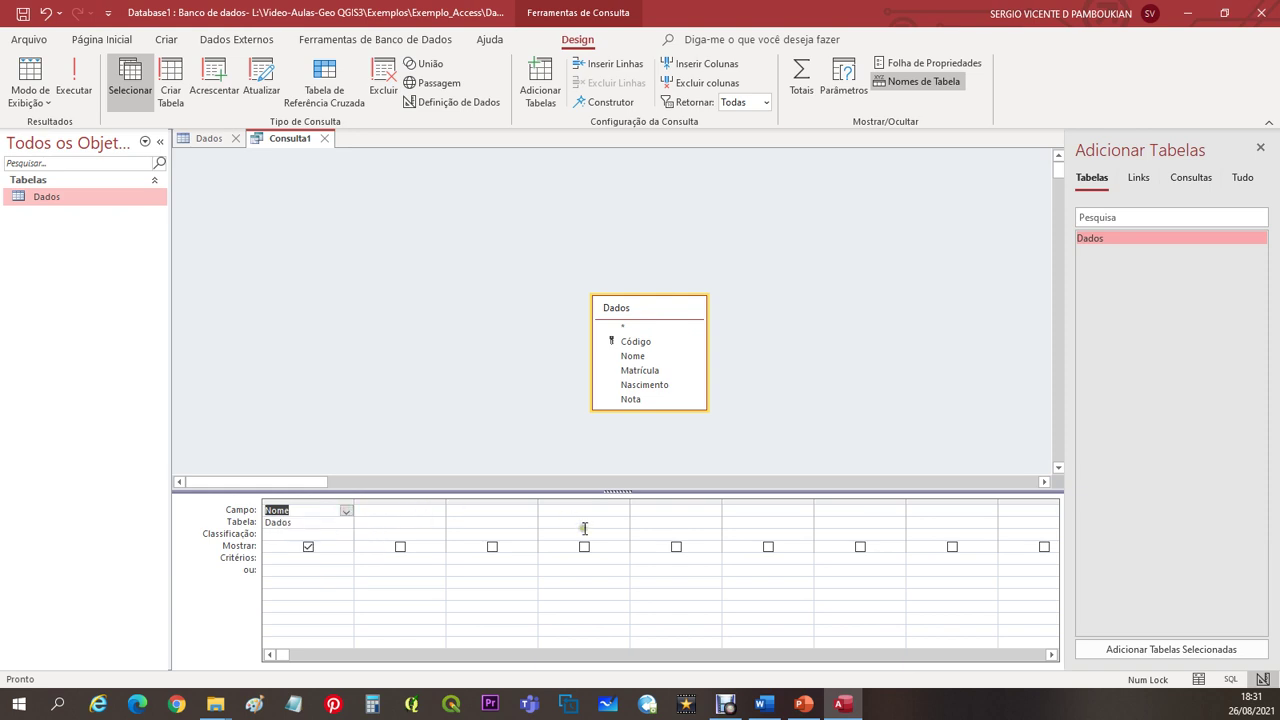
drag(656, 371, 425, 510)
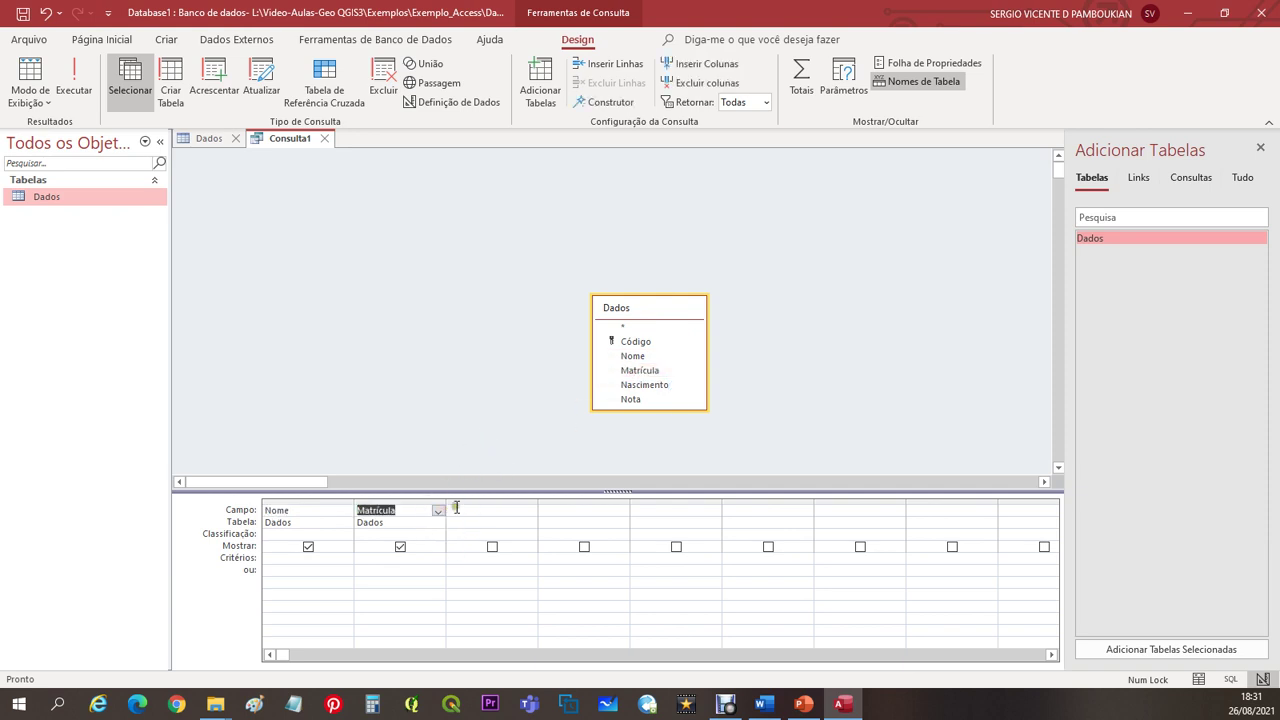
click(495, 510)
click(539, 511)
click(534, 512)
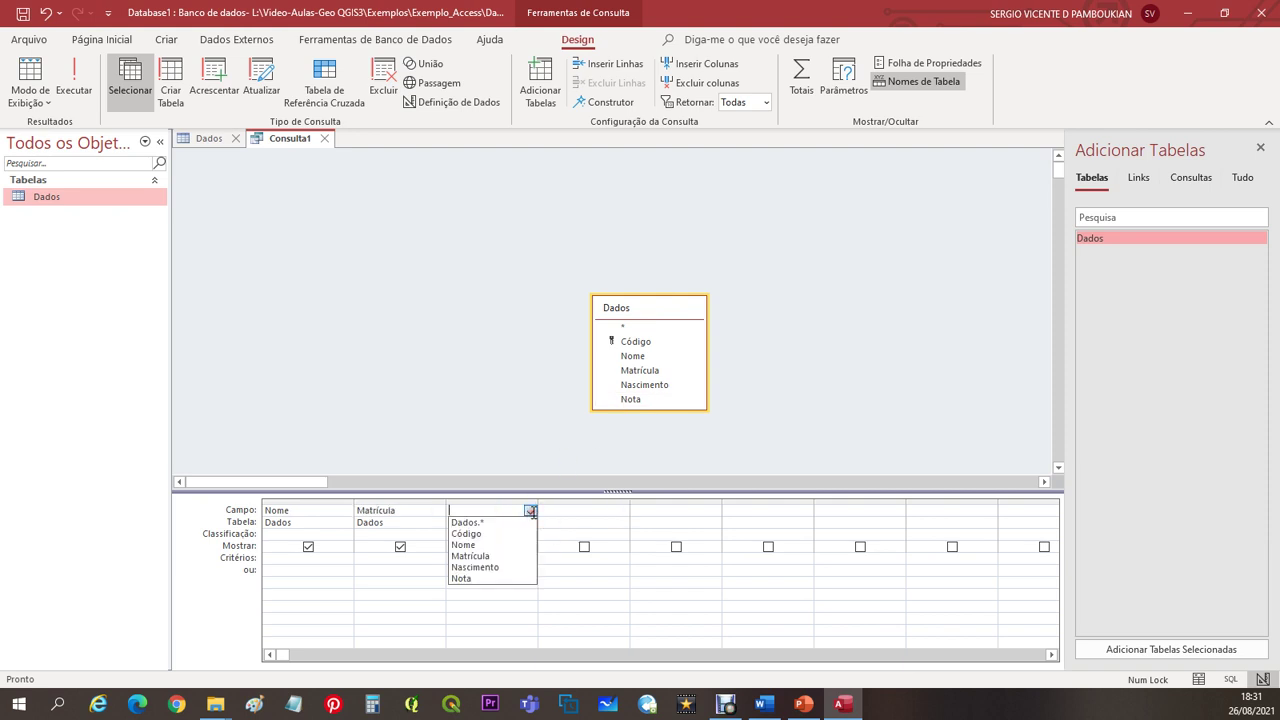
click(492, 582)
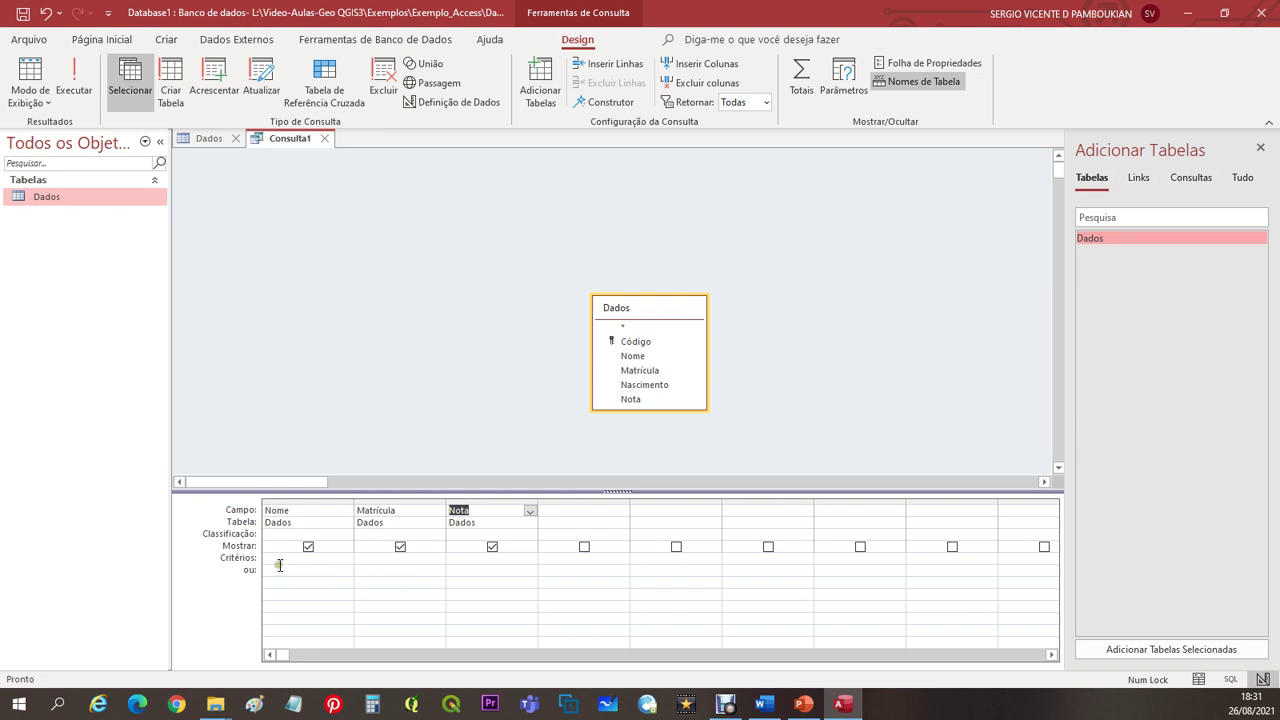
Set the criterion >= 7 on the query's Nota column and run the query
click(471, 560)
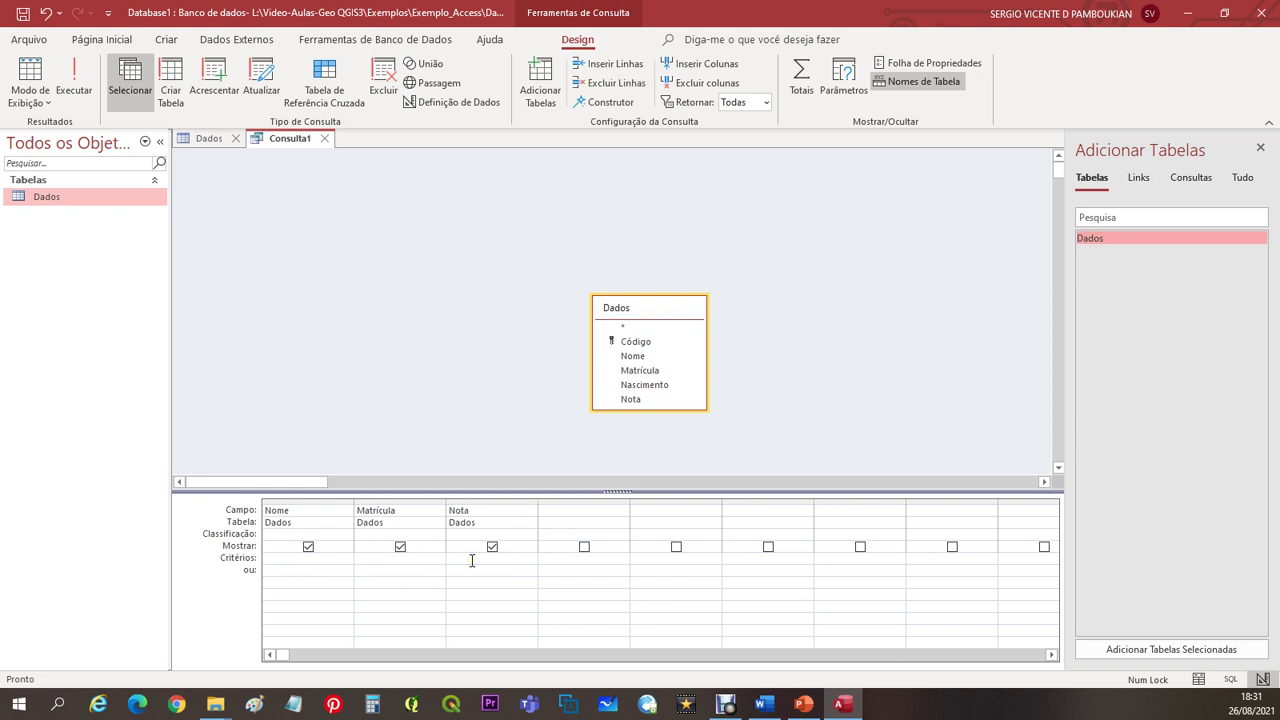
text(>= 7)
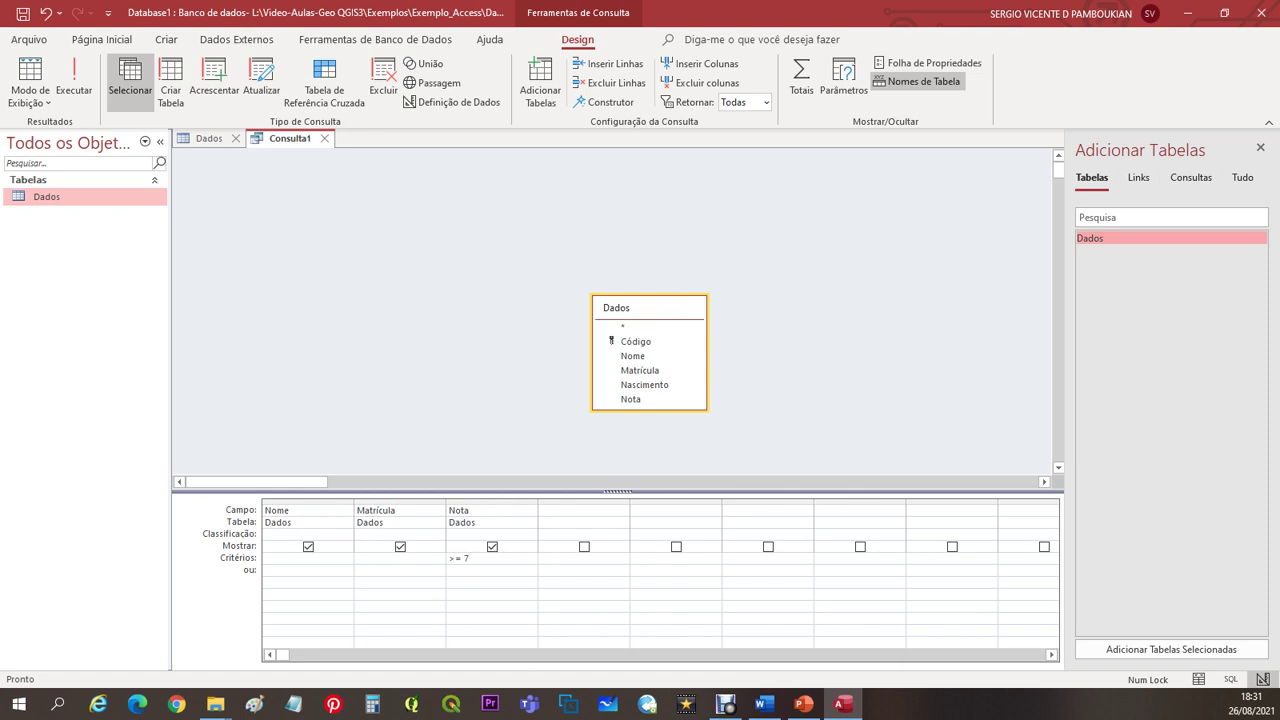
click(74, 86)
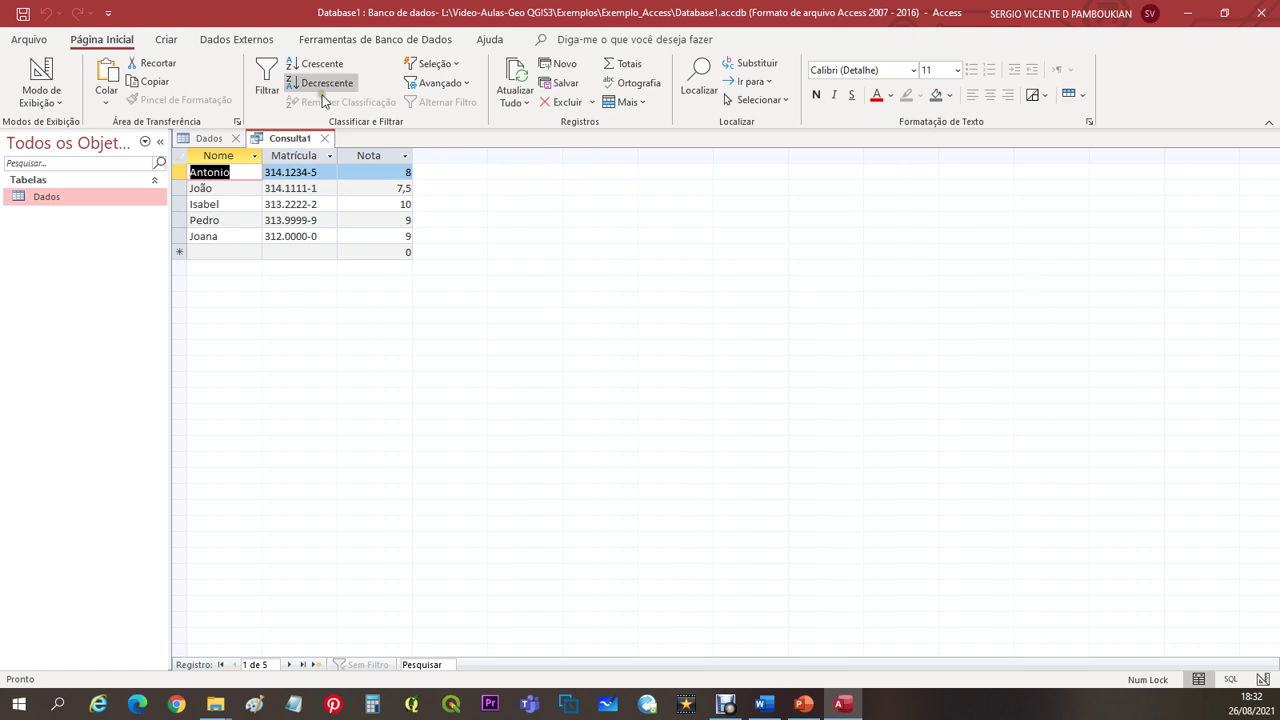
Create a form based on the open query, saving the query under the name Consulta1
click(166, 40)
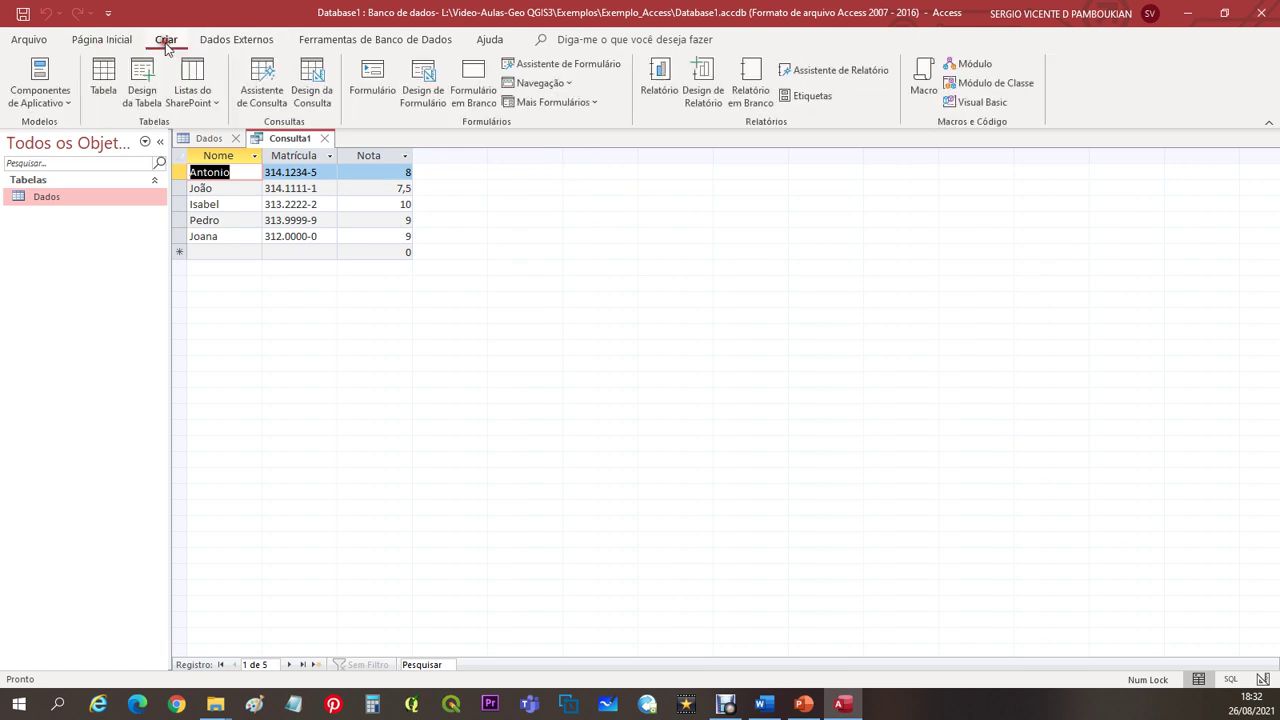
click(370, 80)
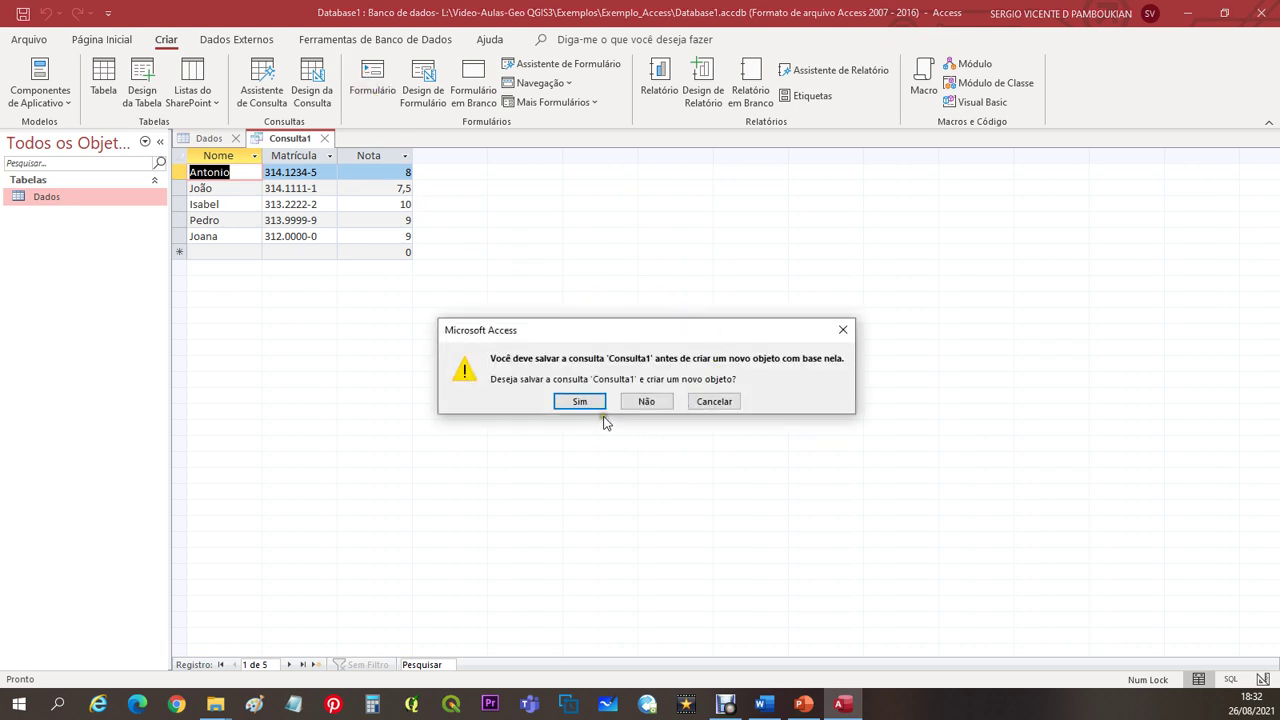
click(580, 403)
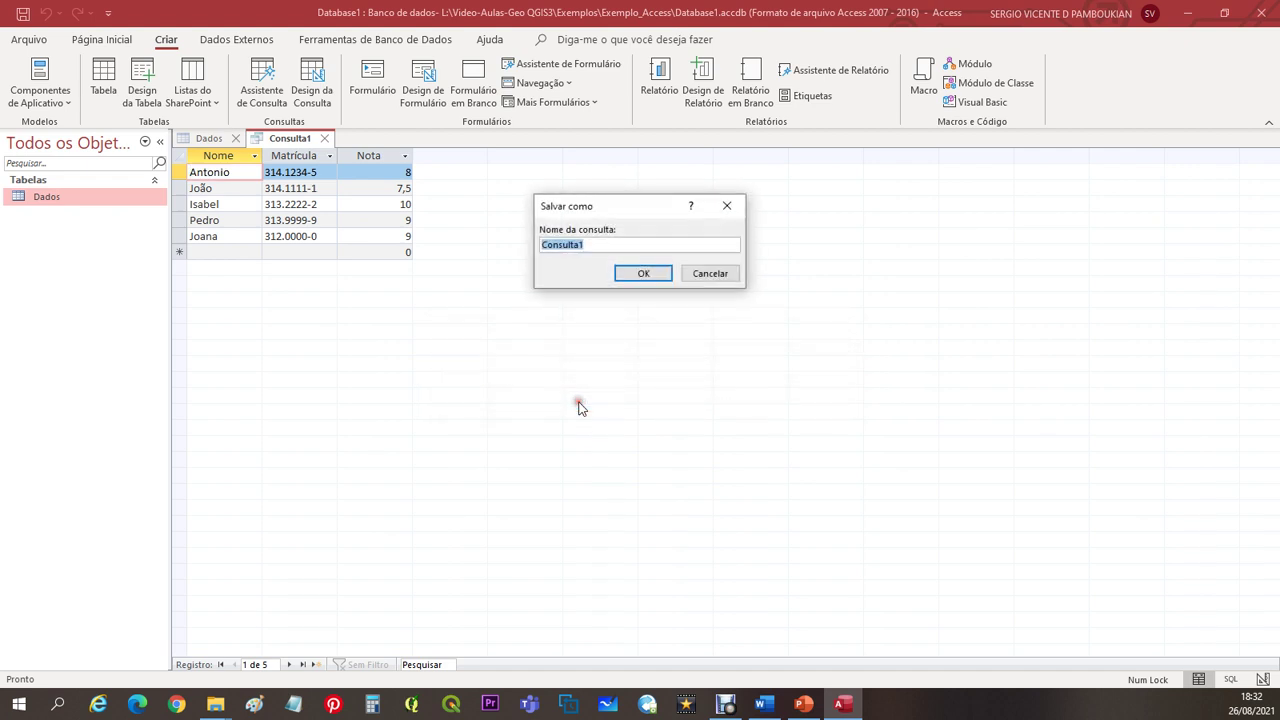
click(643, 274)
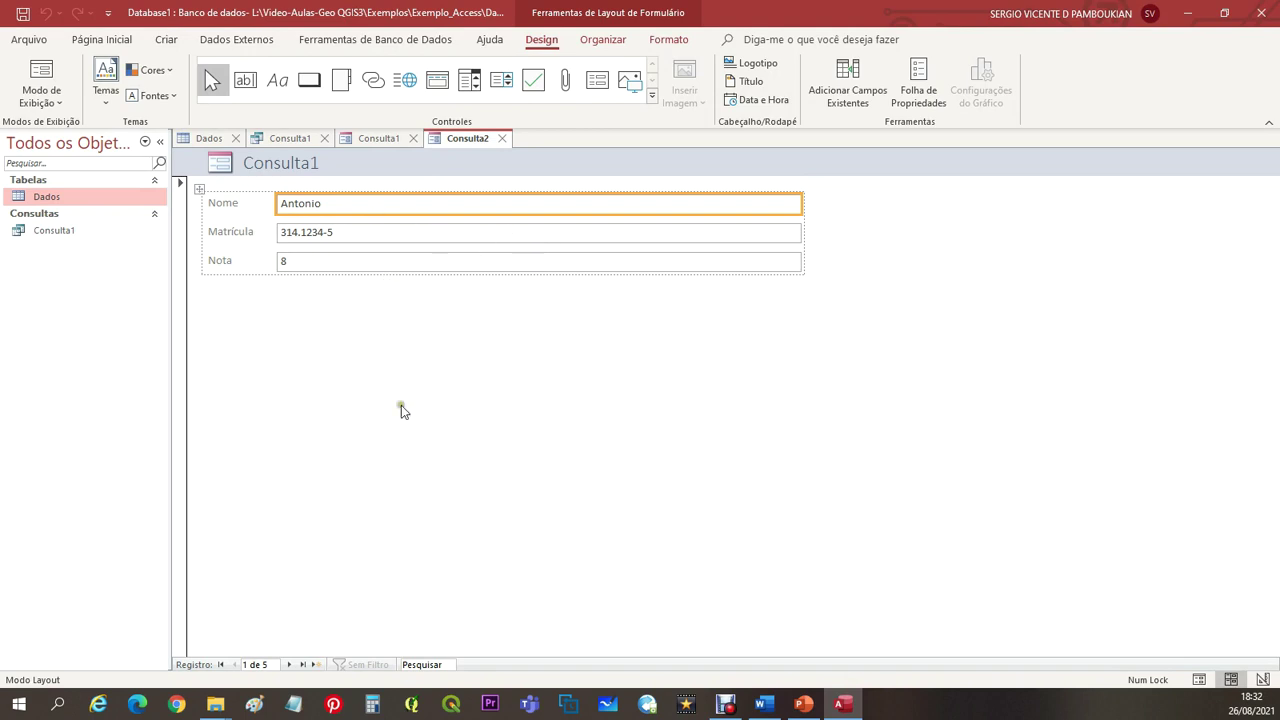
Browse the new form's records forward to the fourth and back to the second
click(290, 664)
click(290, 664)
click(290, 664)
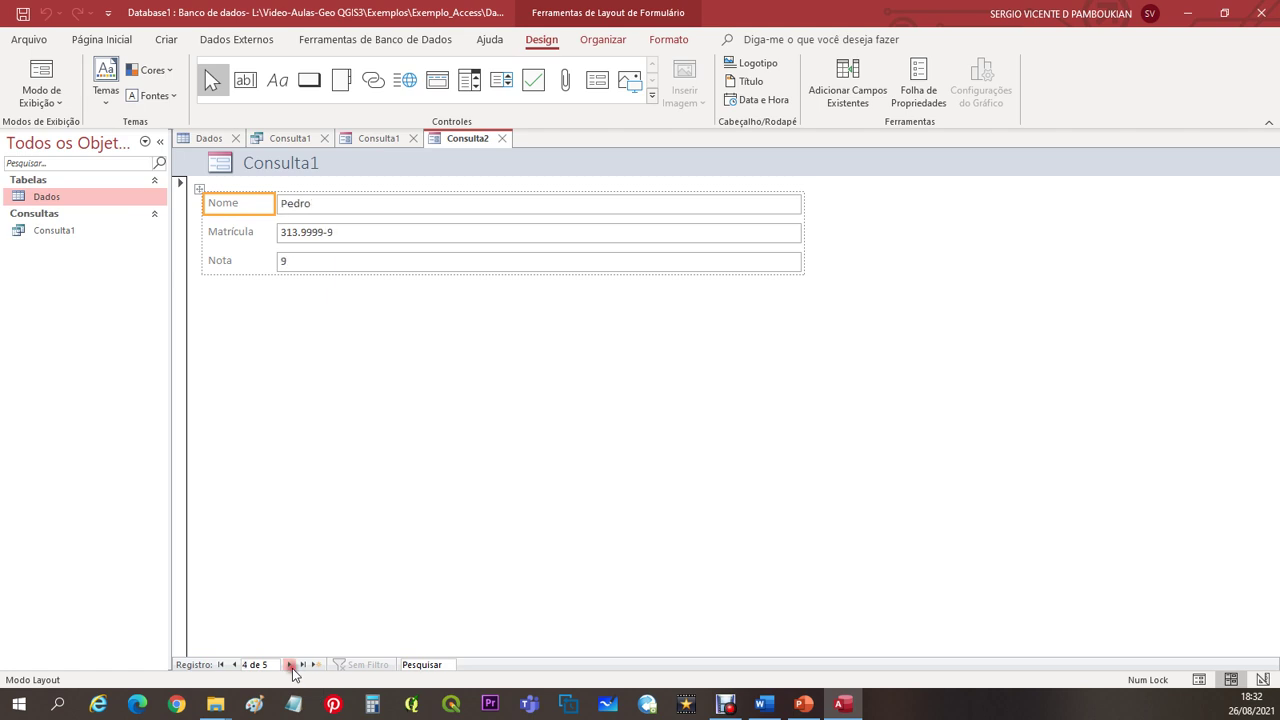
click(233, 664)
click(233, 664)
Create a report from the open form, listing the Nome, Matrícula and Nota fields
click(158, 39)
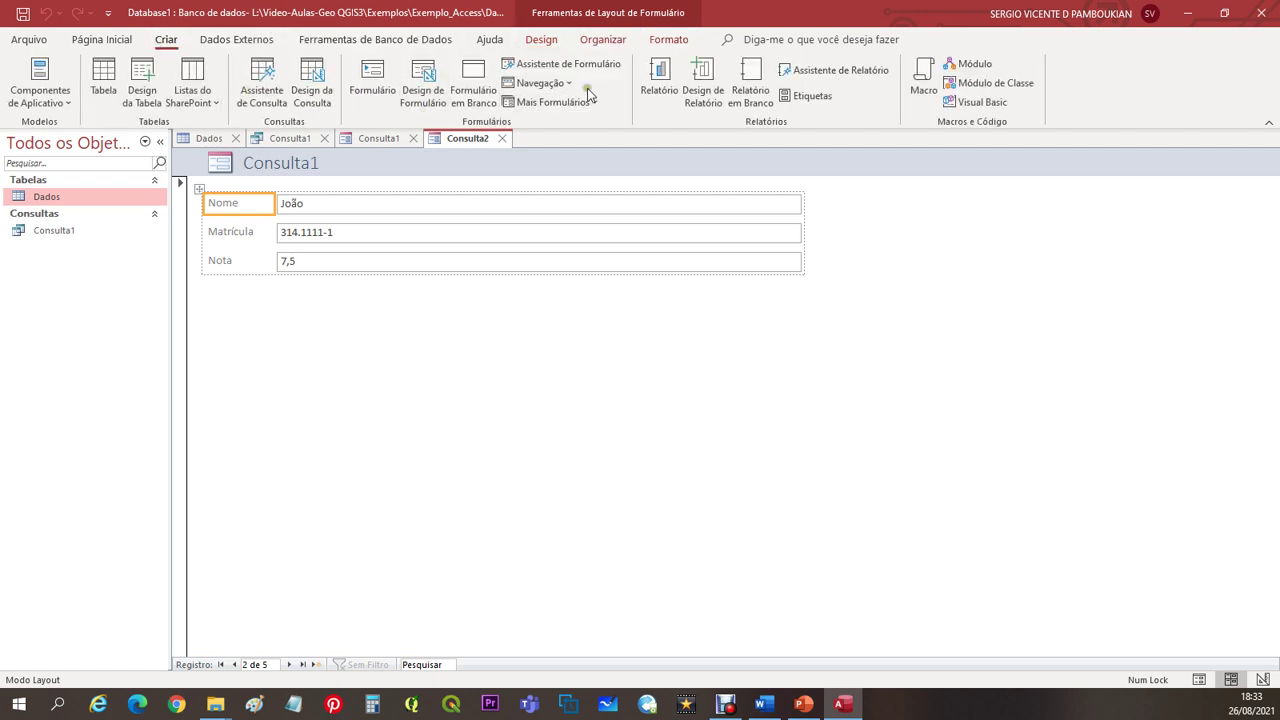
click(672, 66)
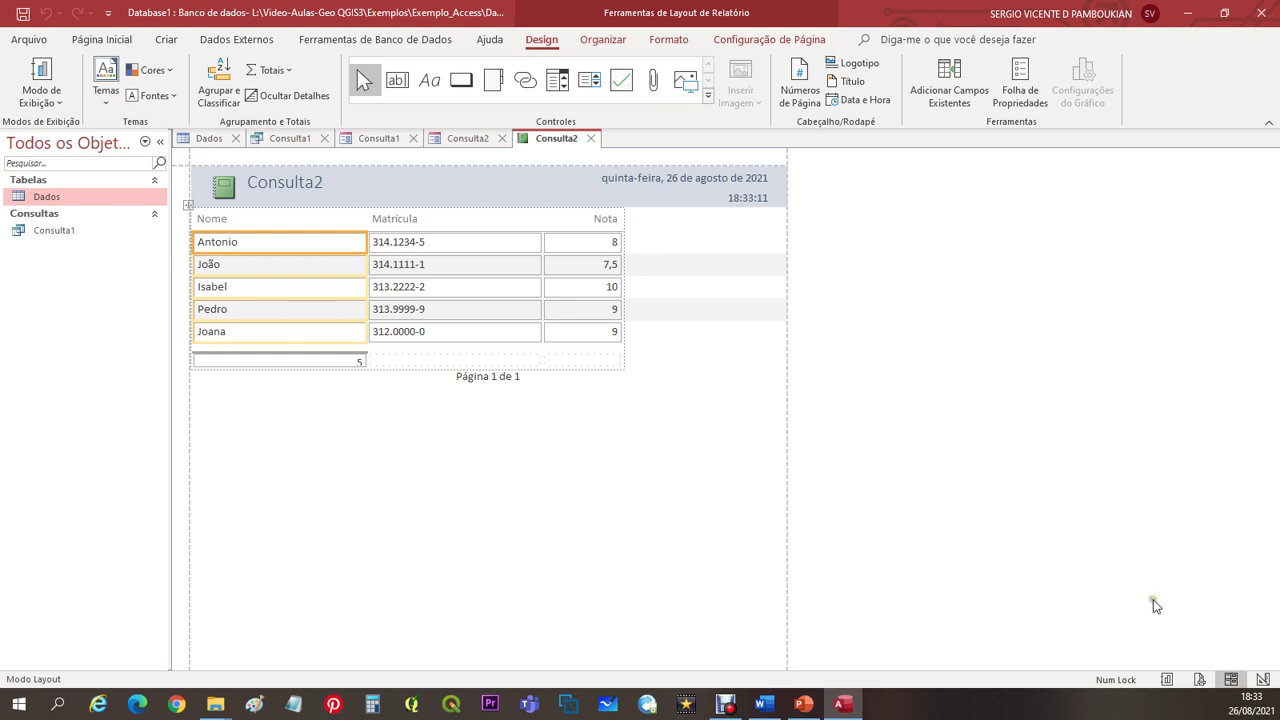
click(1039, 454)
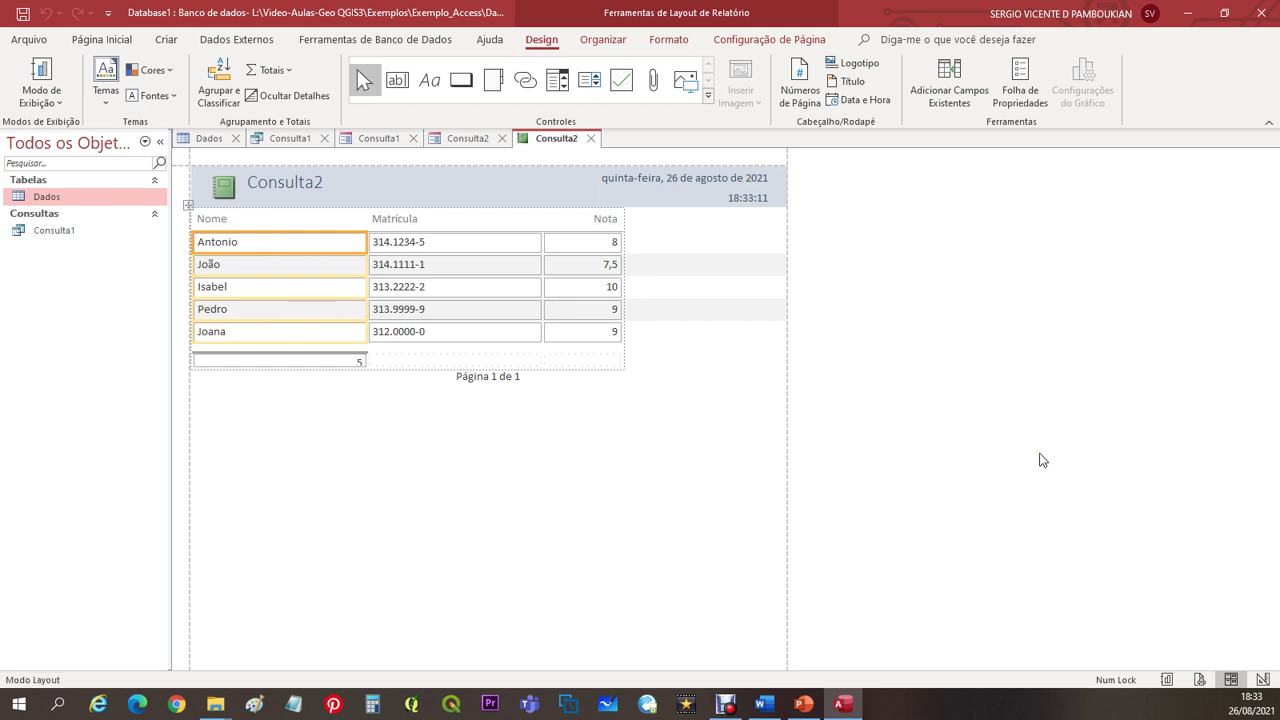